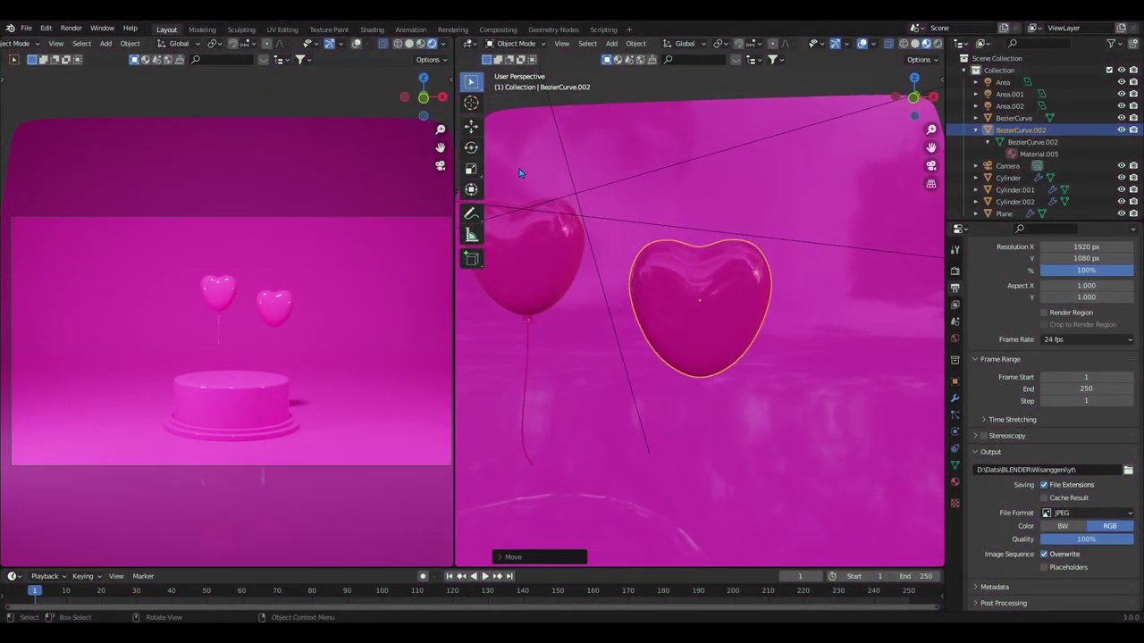
Step: Switch to the Shading workspace to show the heart balloon's Material.005 nodes
left_click(375, 32)
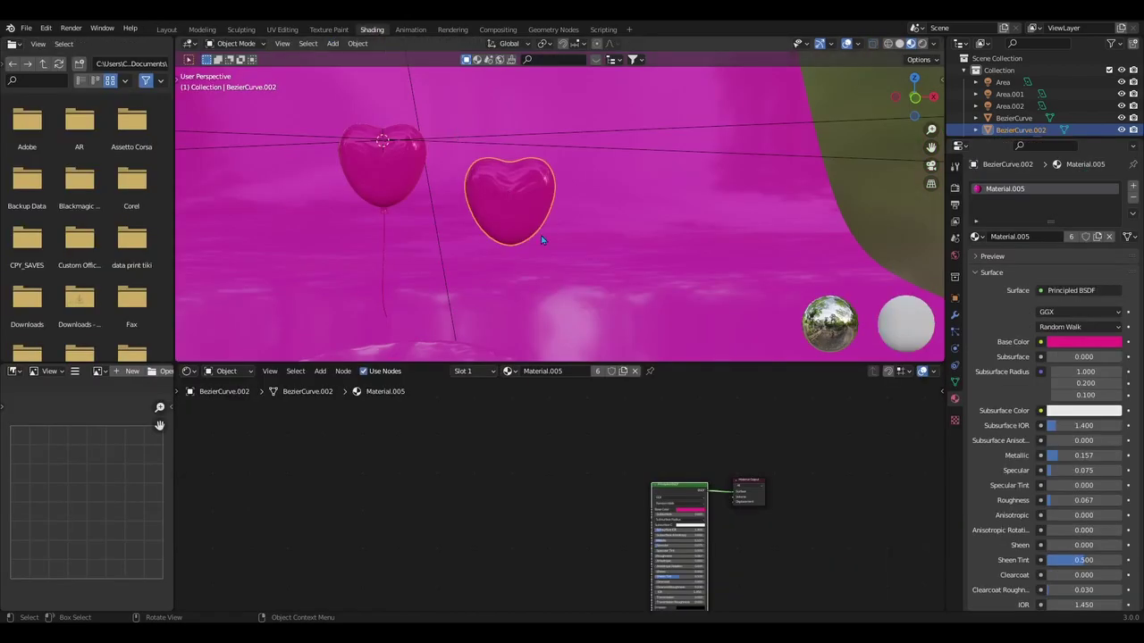
Step: Frame the heart balloon and insert a Mix Shader between the Principled BSDF and Material Output
scroll(562, 496, "up", 1)
scroll(562, 496, "up", 2)
middle_click_drag(644, 501, 563, 501)
middle_click_drag(451, 222, 498, 186)
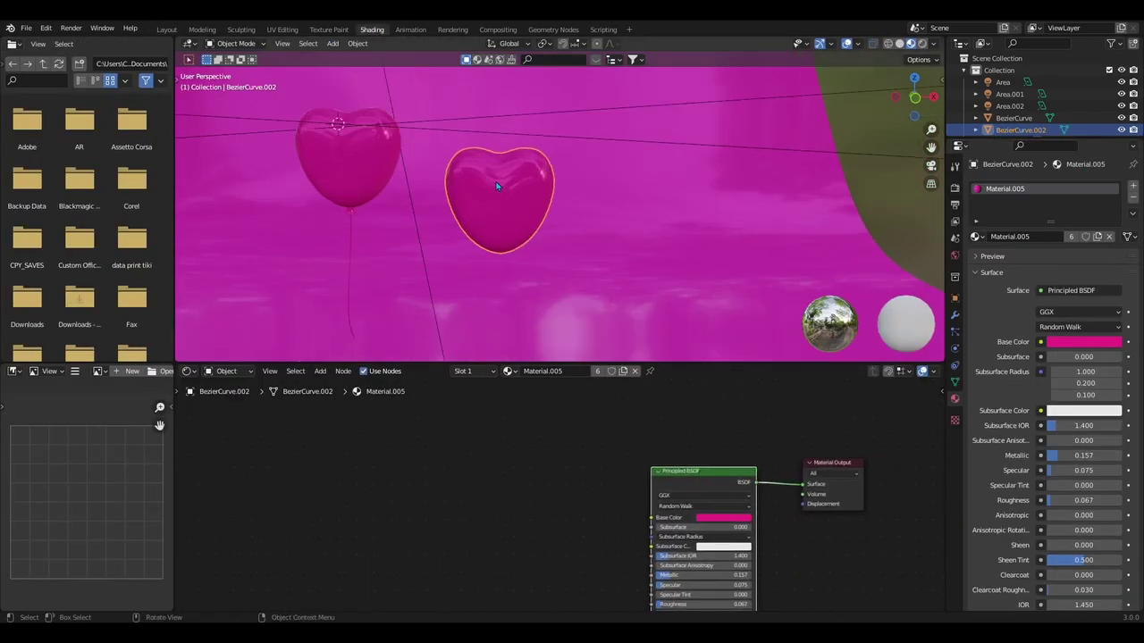
key("KP_Decimal")
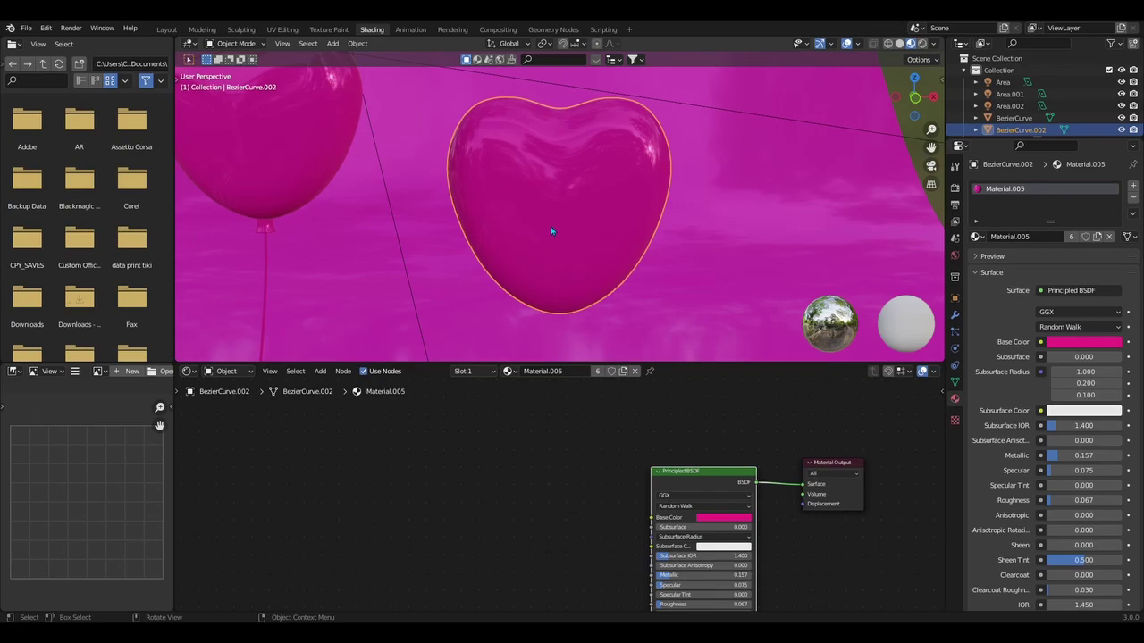
scroll(713, 483, "down", 1)
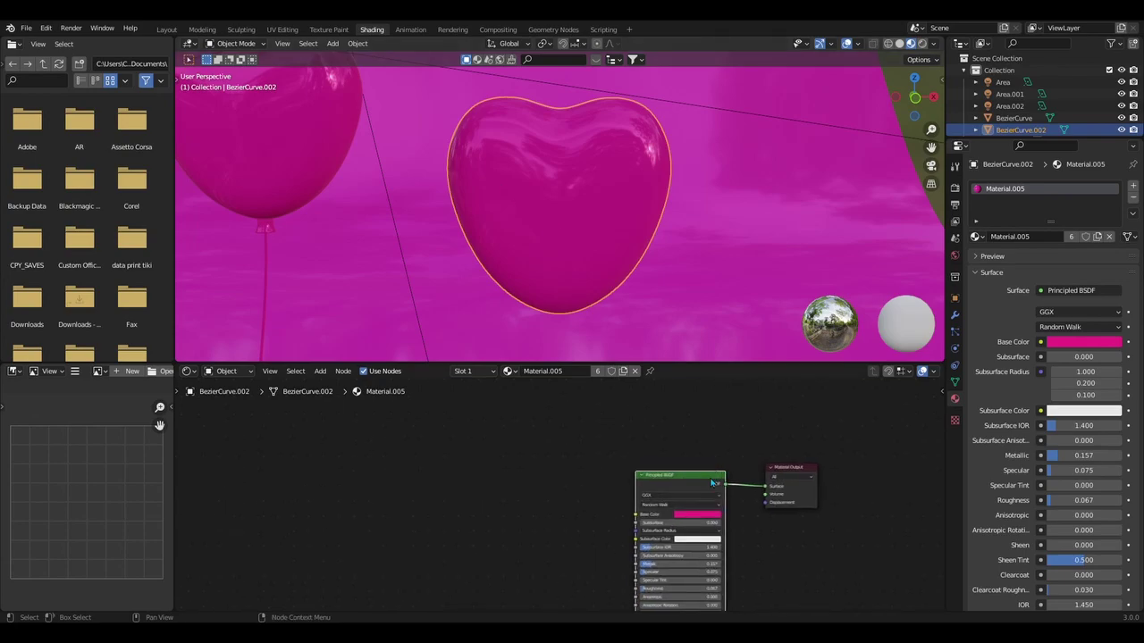
left_click_drag(712, 482, 712, 458)
left_click(725, 453)
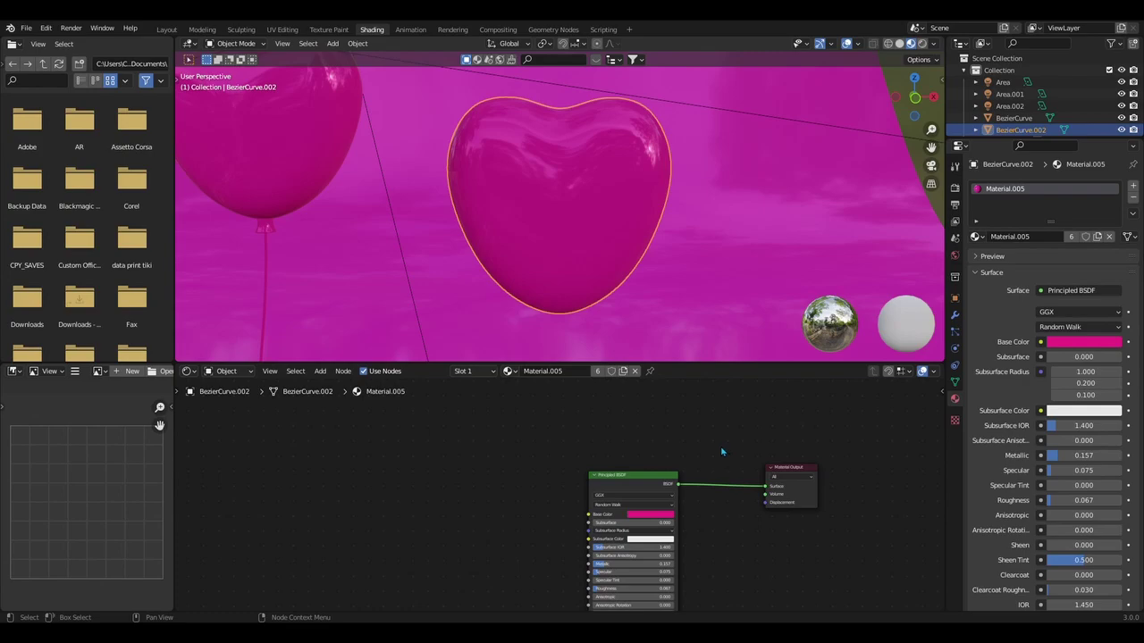
key("shift+a")
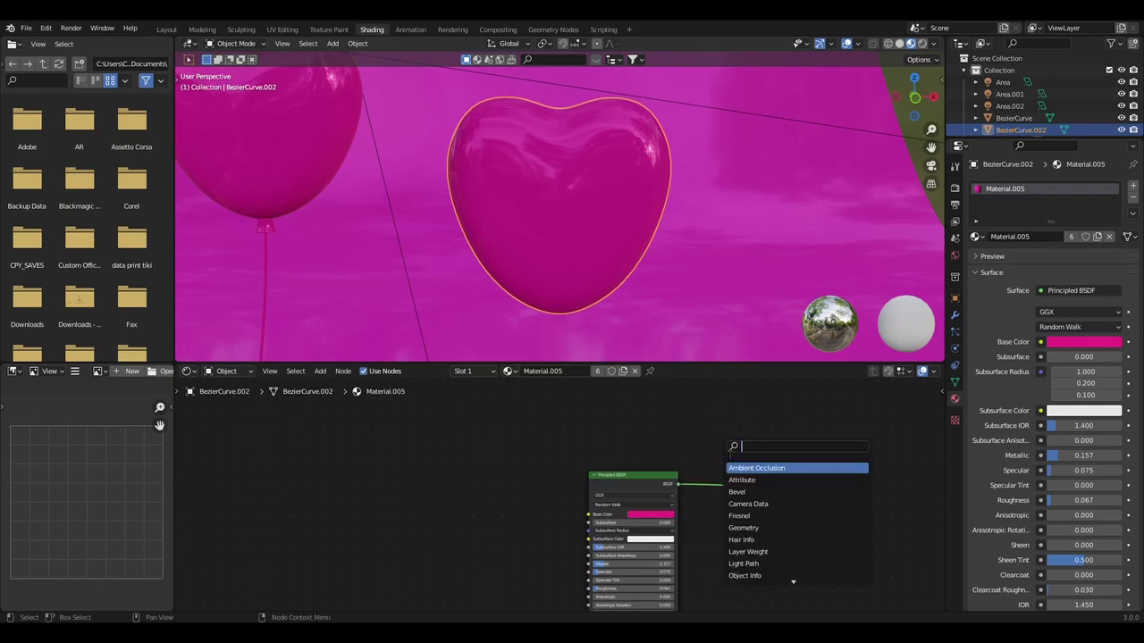
type("mix")
left_click(742, 480)
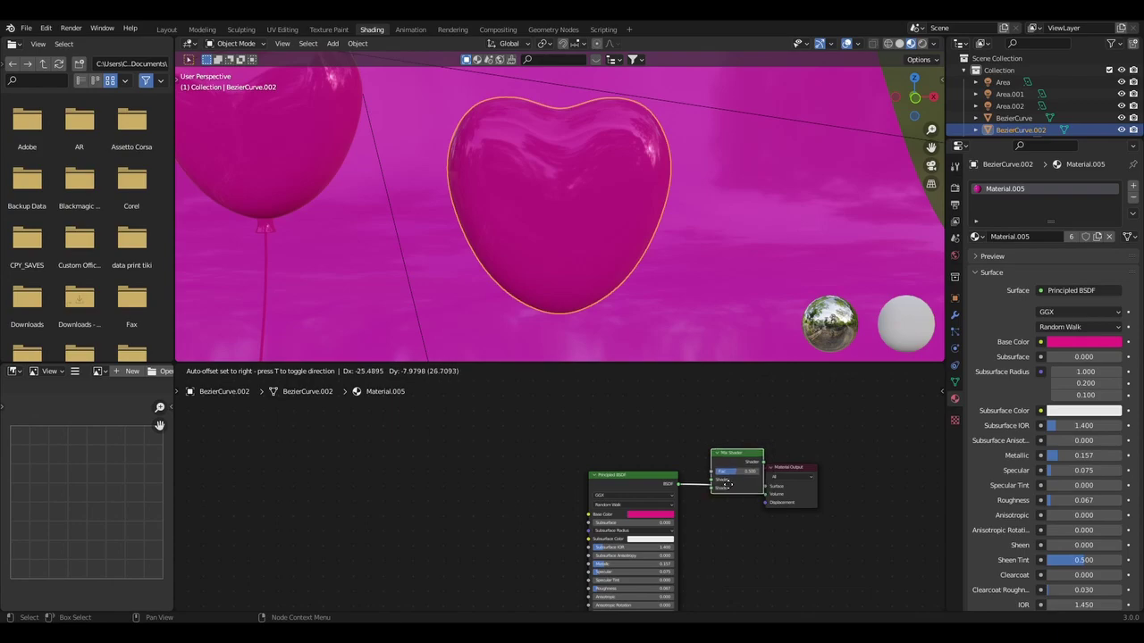
left_click(719, 491)
Step: Duplicate the Principled BSDF into the Mix Shader's second input, and add a mapped image texture with Ctrl+T
key("shift+d")
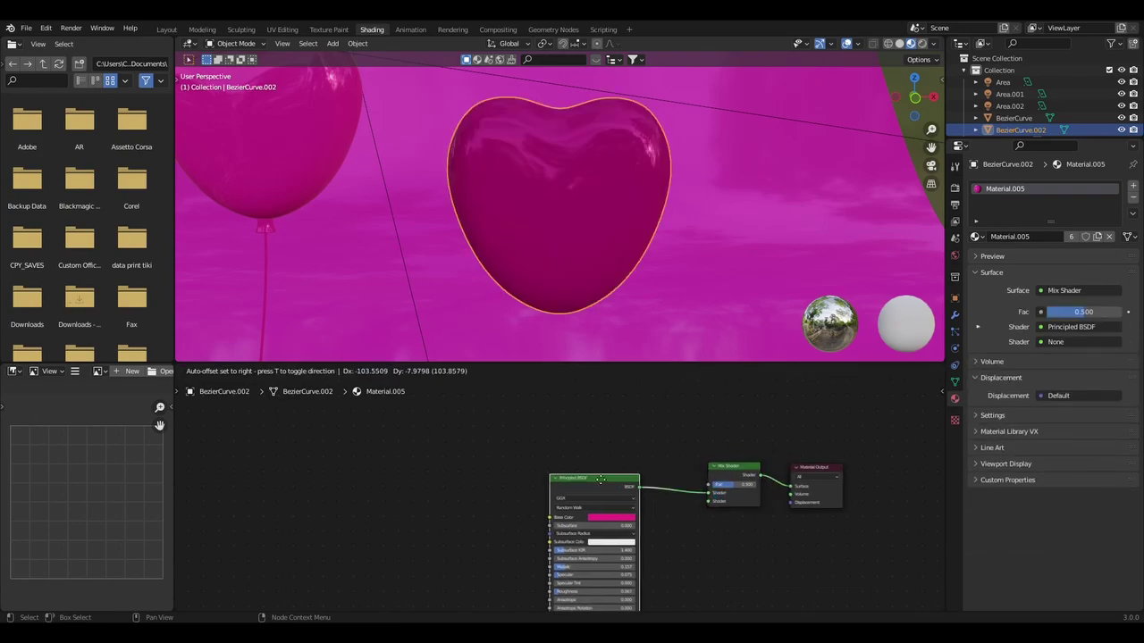
left_click(678, 524)
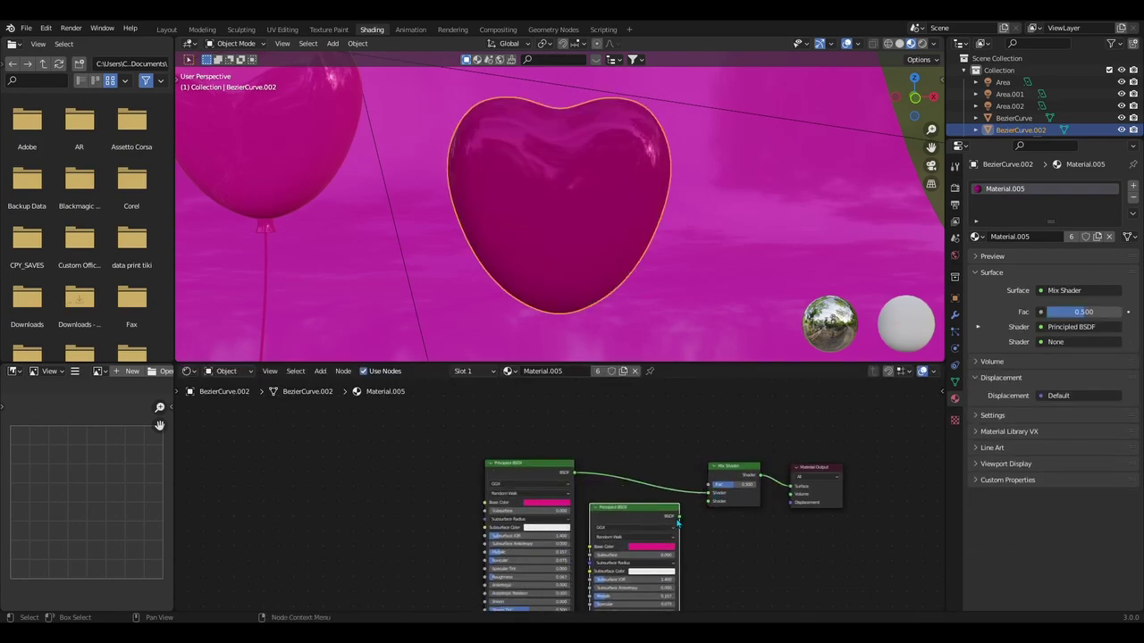
left_click_drag(679, 517, 708, 502)
scroll(657, 494, "down", 1)
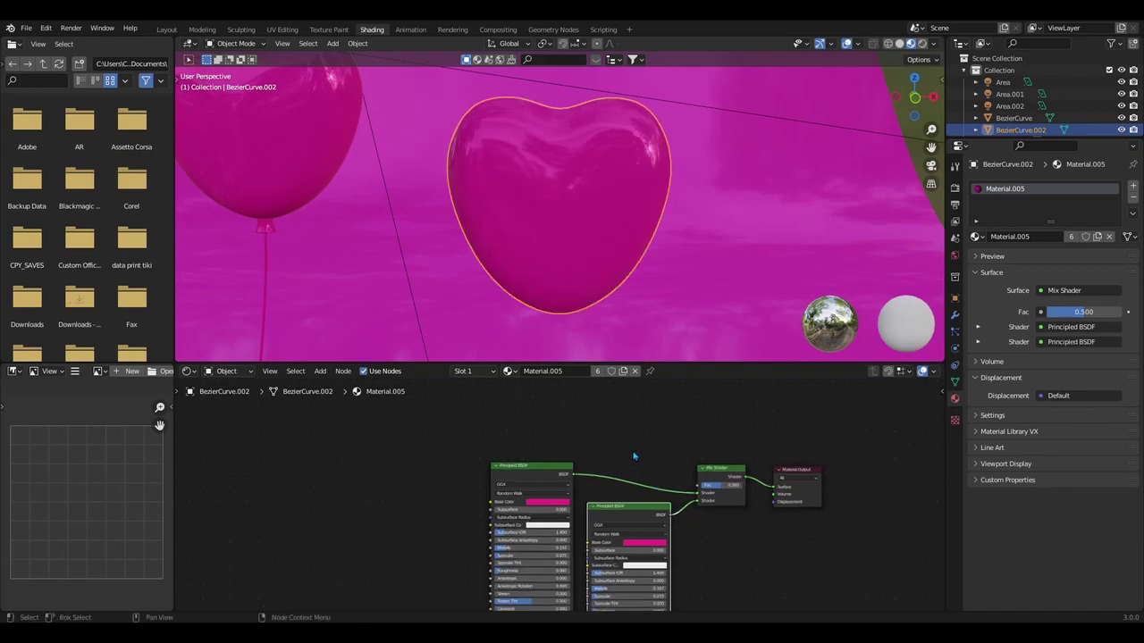
mouse_move(657, 493)
middle_mouse_down()
mouse_move(621, 483)
mouse_move(647, 482)
middle_mouse_up()
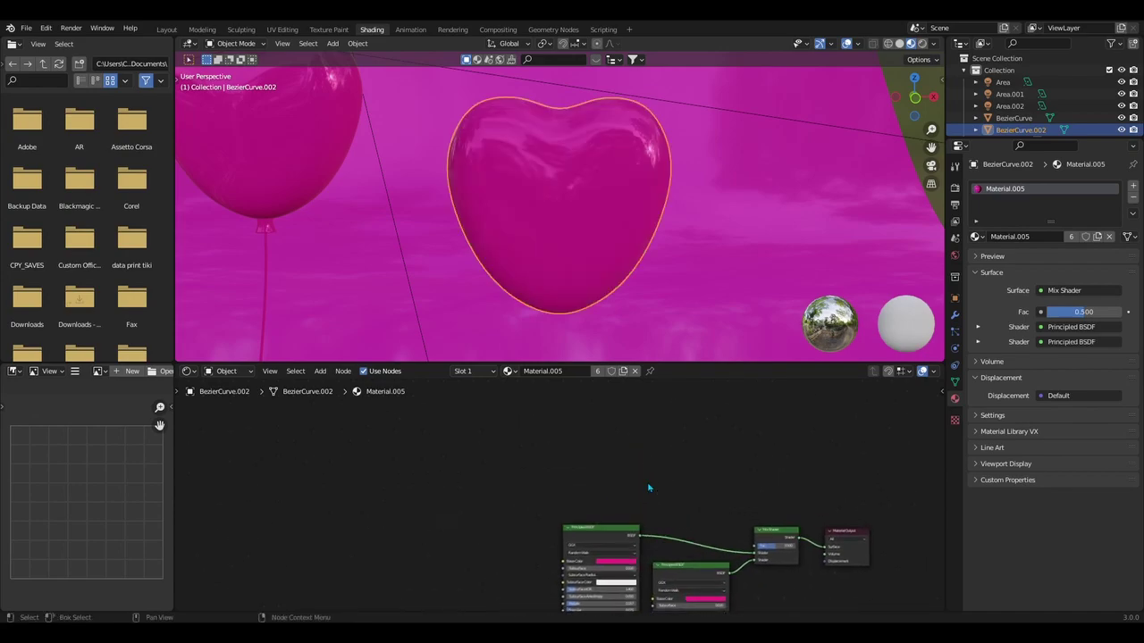
scroll(541, 460, "down", 2)
middle_click_drag(656, 522, 719, 524)
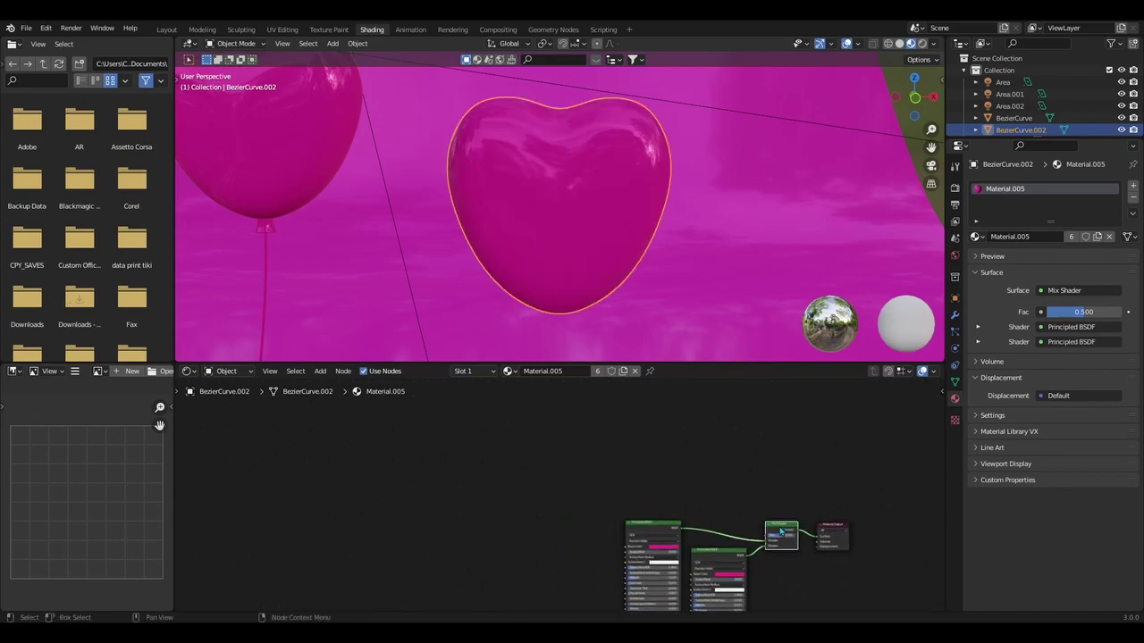
key("ctrl+t")
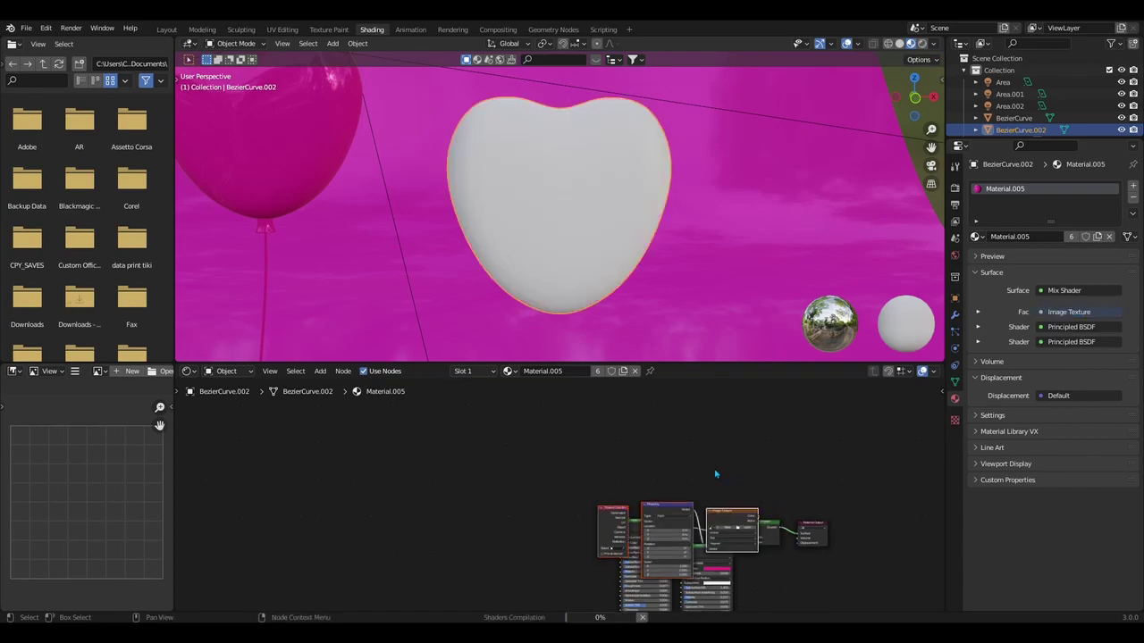
Step: Move the texture nodes clear of the shaders and delete the Image Texture node
scroll(721, 511, "down", 1)
left_click_drag(714, 519, 668, 454)
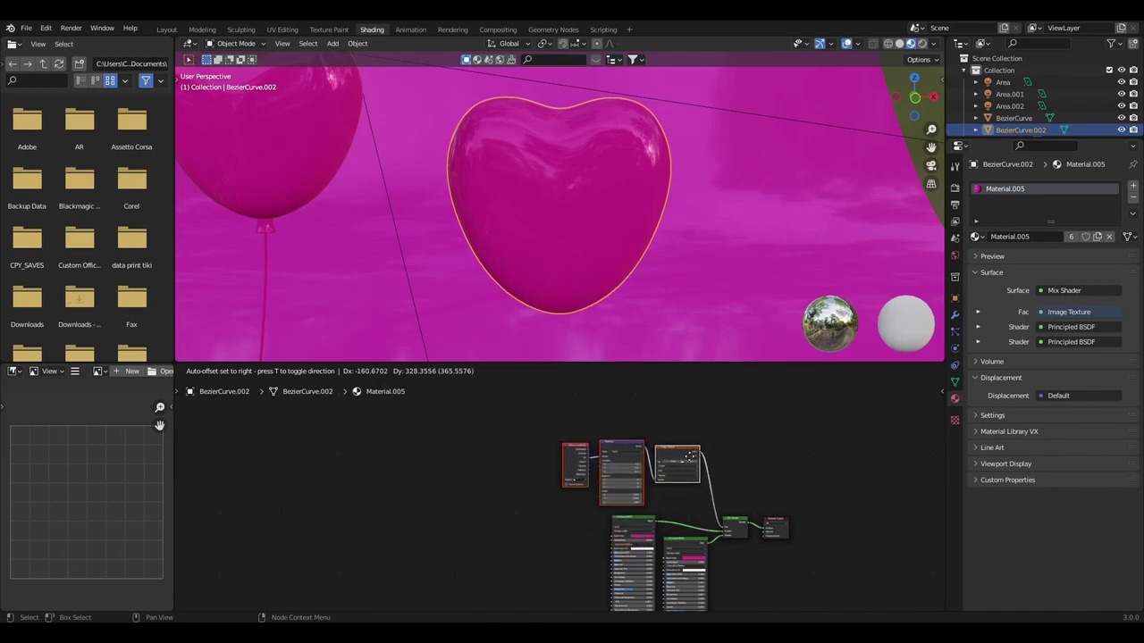
scroll(722, 514, "up", 1)
scroll(722, 514, "up", 1)
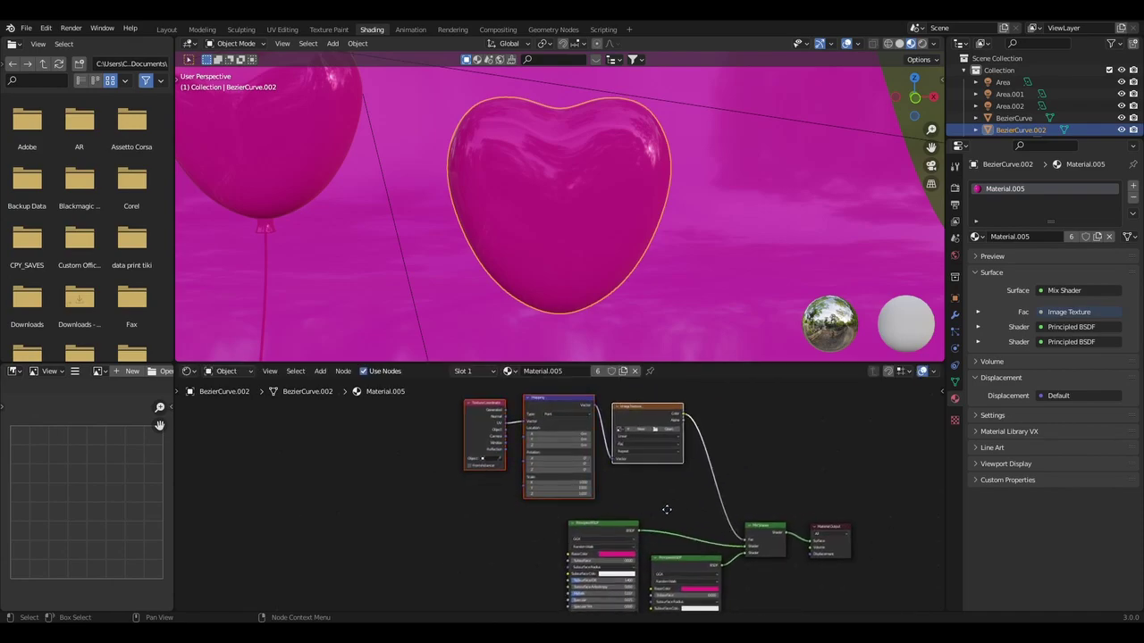
scroll(706, 501, "up", 1)
left_click(637, 408)
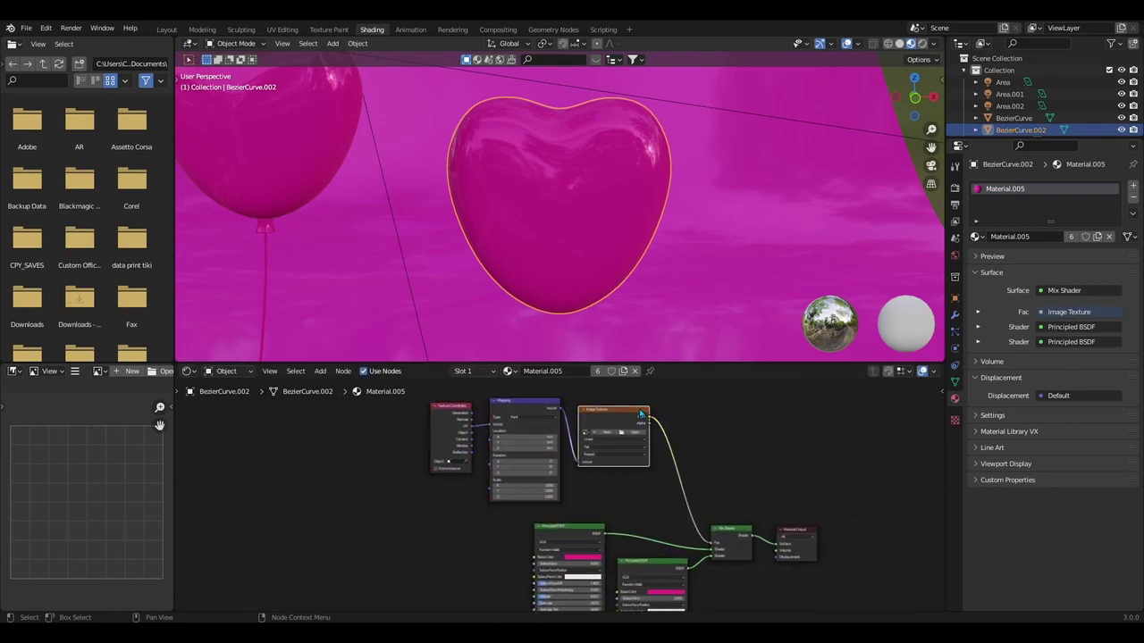
key("Delete")
middle_click_drag(640, 413, 601, 415)
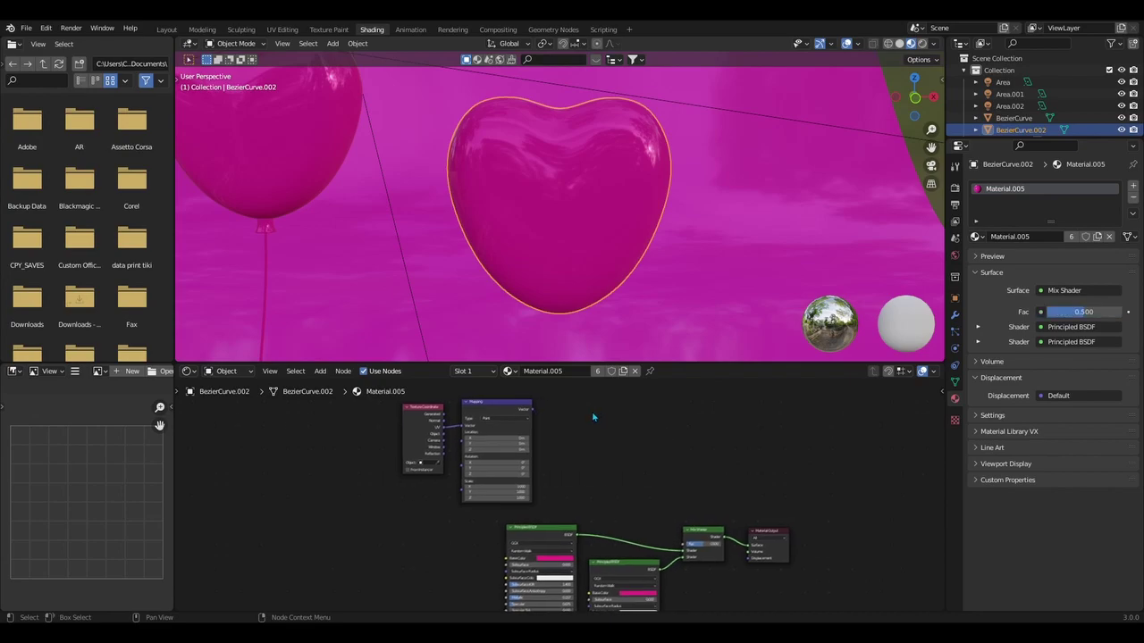
Step: Add a Wave Texture node and connect the Mapping vector output to it
key("shift+a")
left_click(592, 410)
left_click(630, 454)
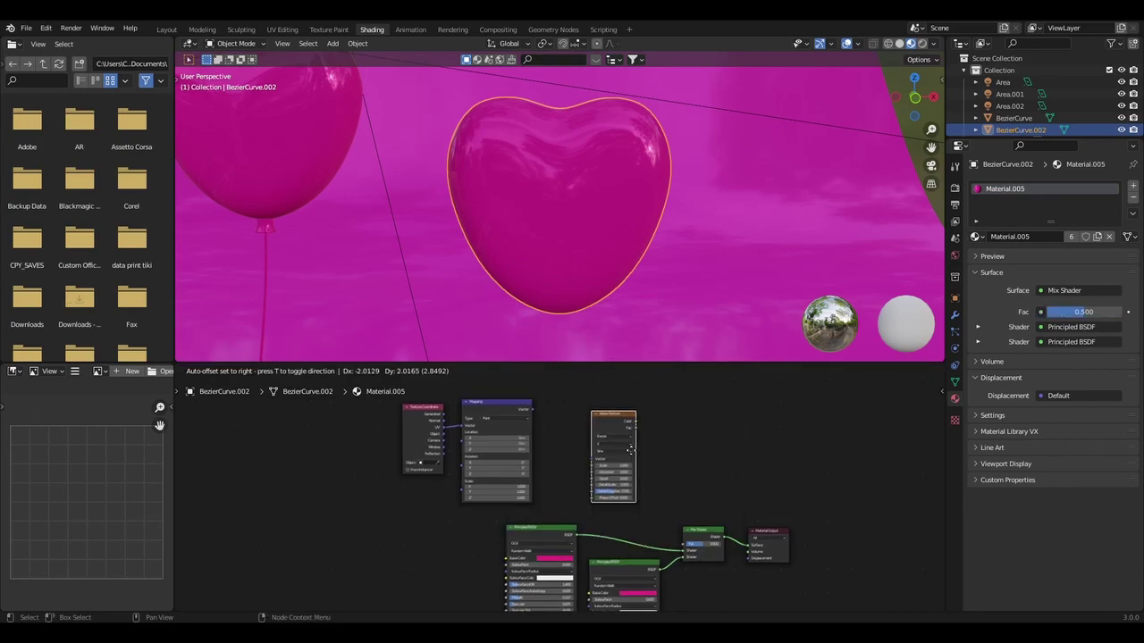
left_click(576, 432)
left_click_drag(536, 412, 545, 415)
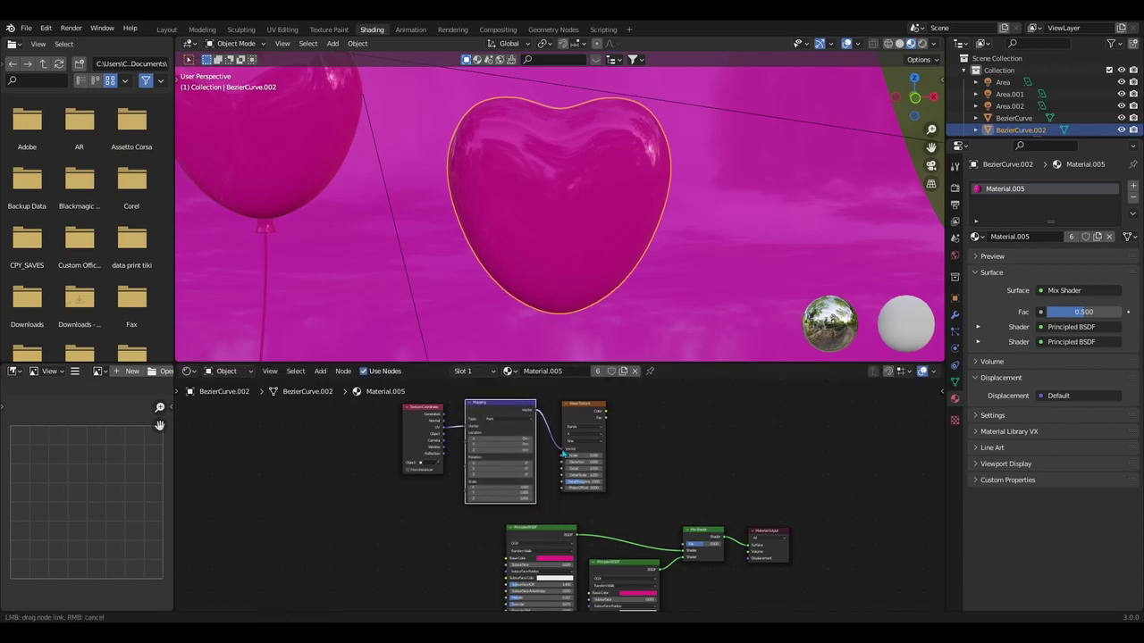
left_click_drag(564, 454, 563, 451)
Step: Add a ColorRamp linking the Wave Texture to the Mix Shader's Fac
key("shift+a")
left_click(620, 433)
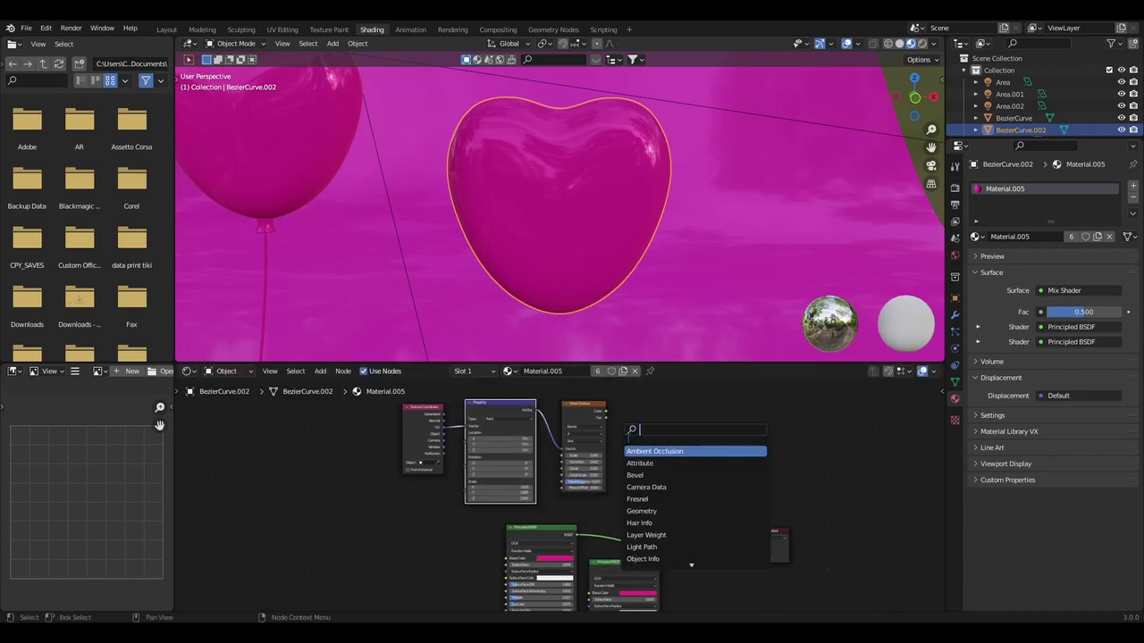
type("c")
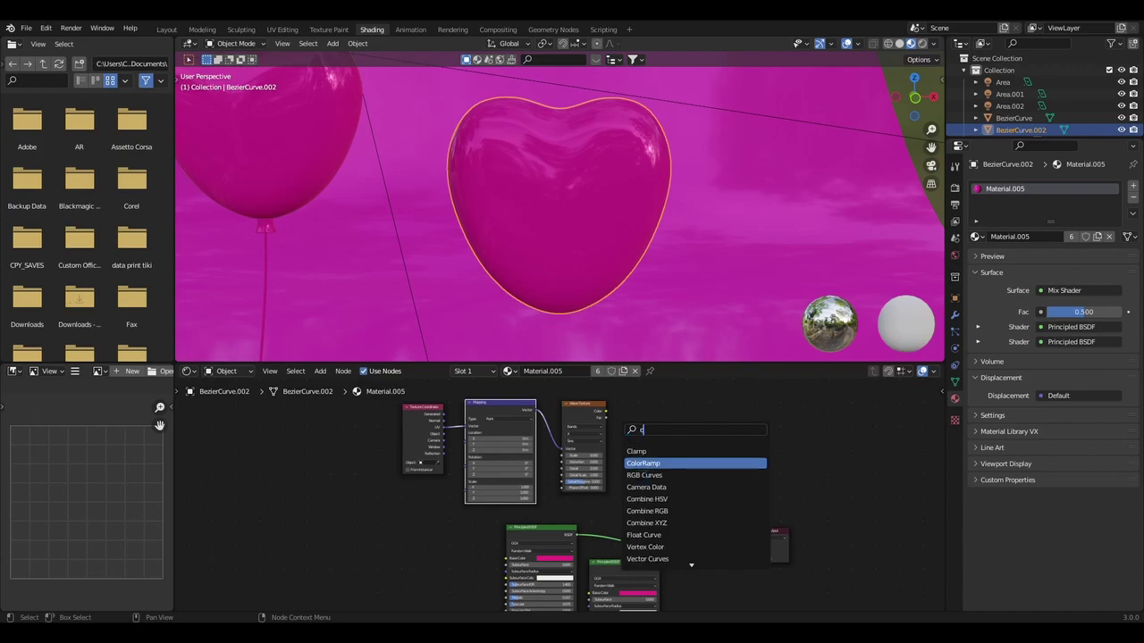
left_click(643, 463)
left_click(664, 452)
left_click_drag(611, 411, 648, 466)
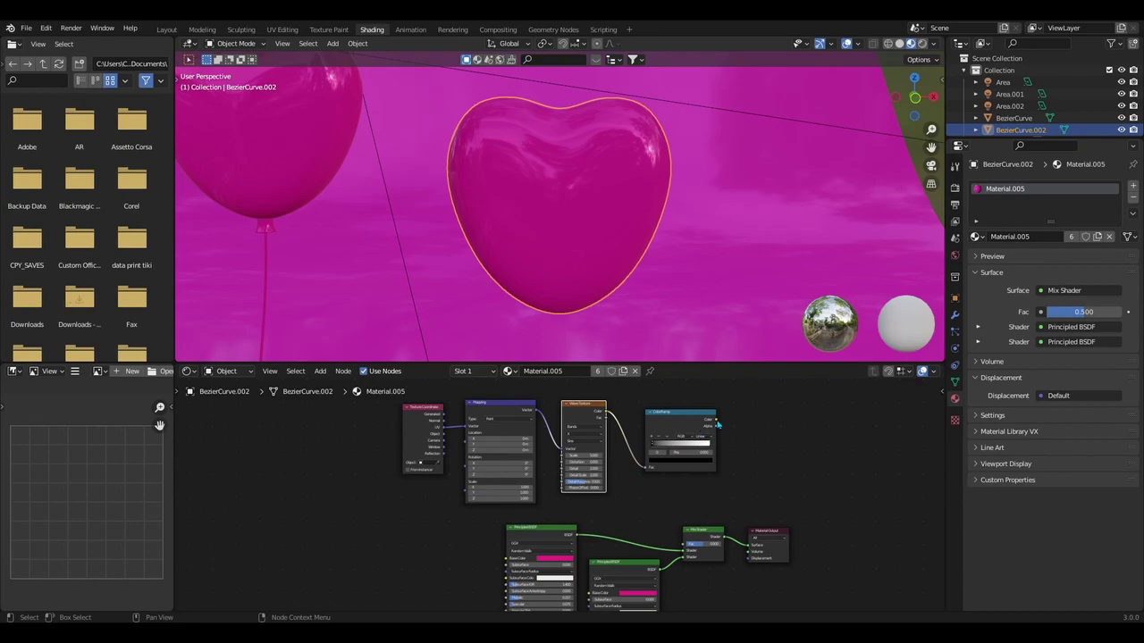
left_click_drag(717, 422, 686, 545)
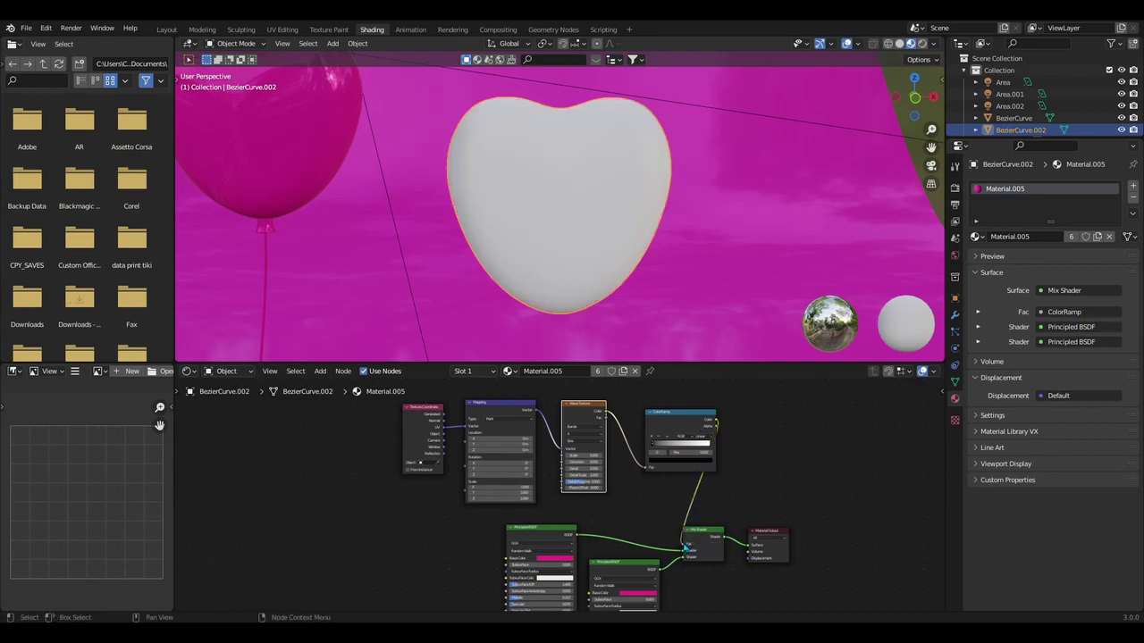
middle_click_drag(672, 530, 645, 502)
Step: Darken the first Principled BSDF's base colour
scroll(583, 547, "up", 1)
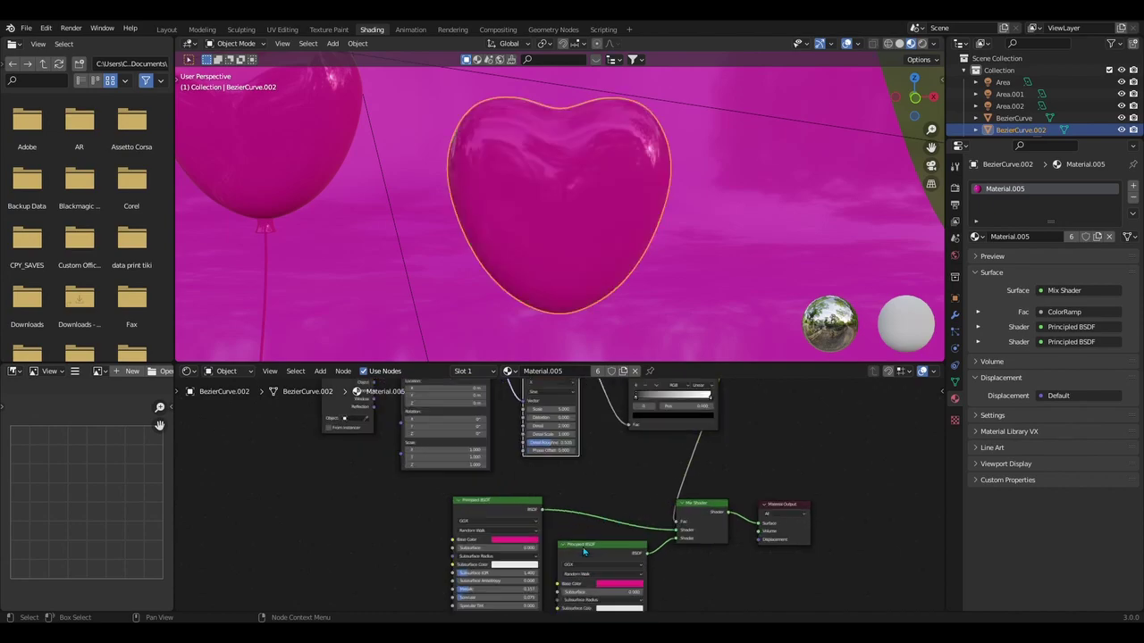
scroll(572, 519, "up", 1)
scroll(552, 483, "up", 1)
left_click(535, 485)
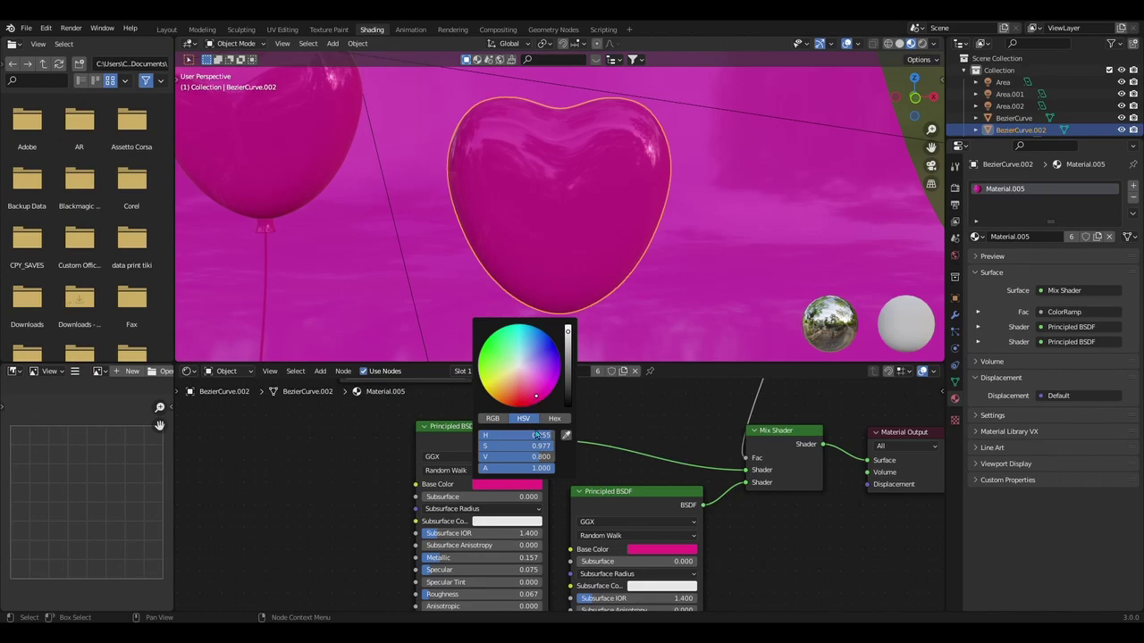
left_click_drag(540, 456, 504, 457)
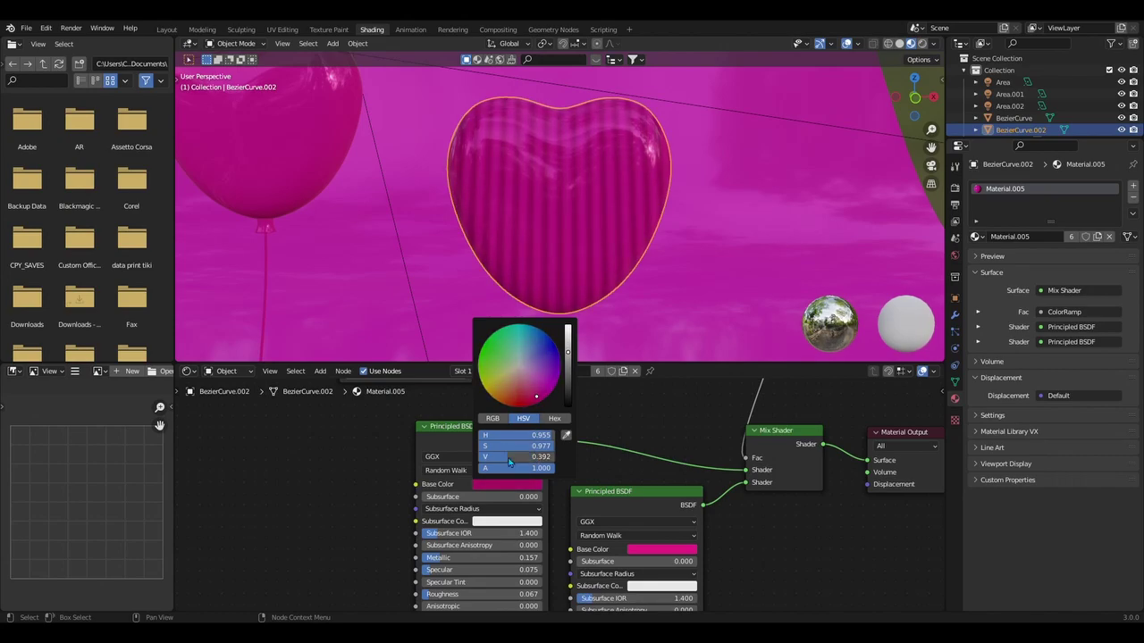
Step: Move the ColorRamp's black and white stops close together for a tight stripe gradient
scroll(654, 449, "down", 2)
middle_click_drag(653, 450, 613, 535)
scroll(517, 483, "up", 2)
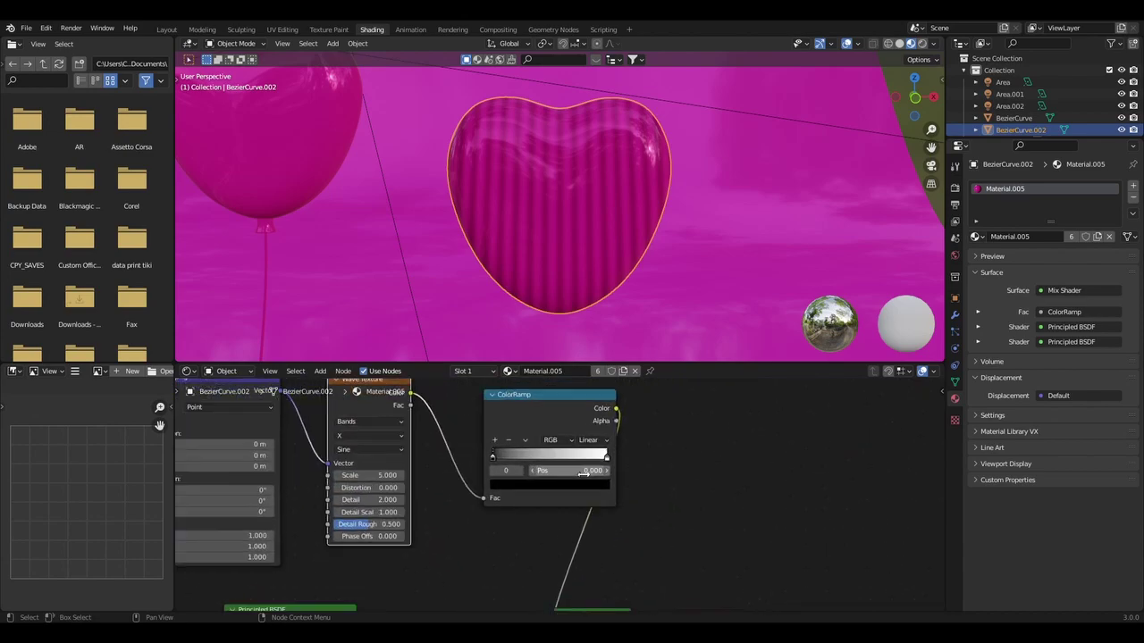
left_click_drag(493, 475, 534, 474)
left_click_drag(625, 471, 544, 474)
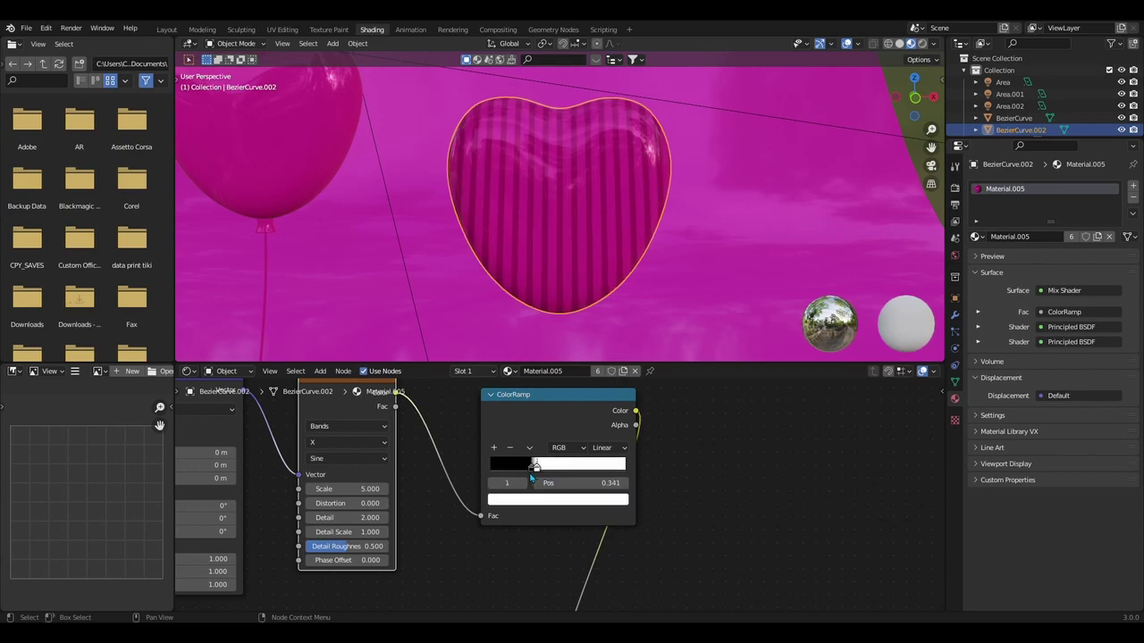
left_click(531, 471)
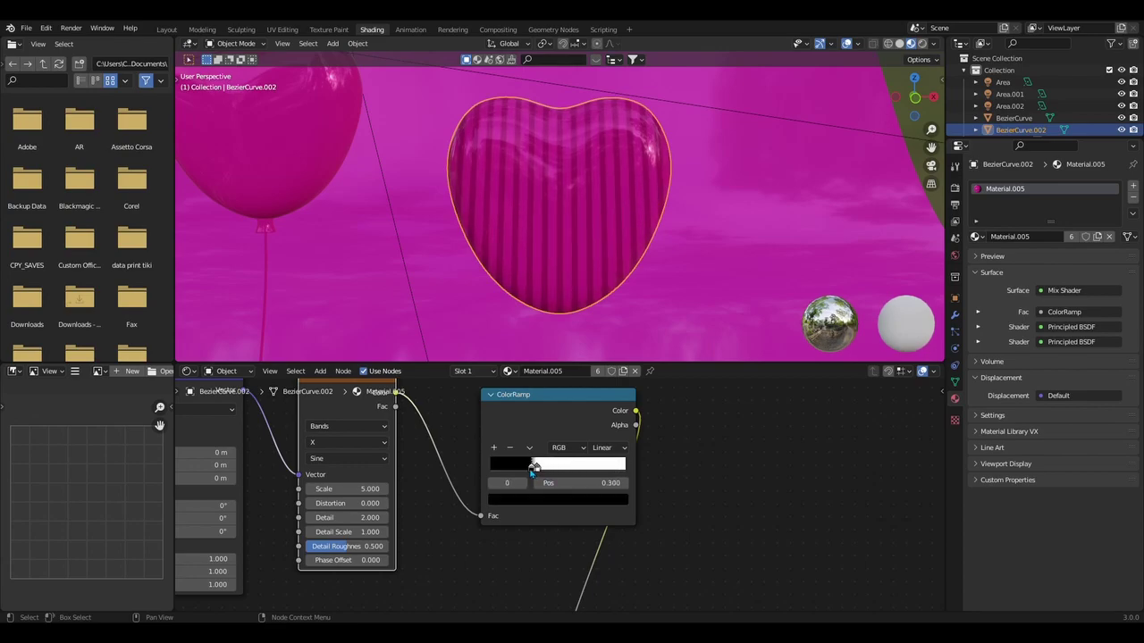
left_click_drag(537, 472, 588, 473)
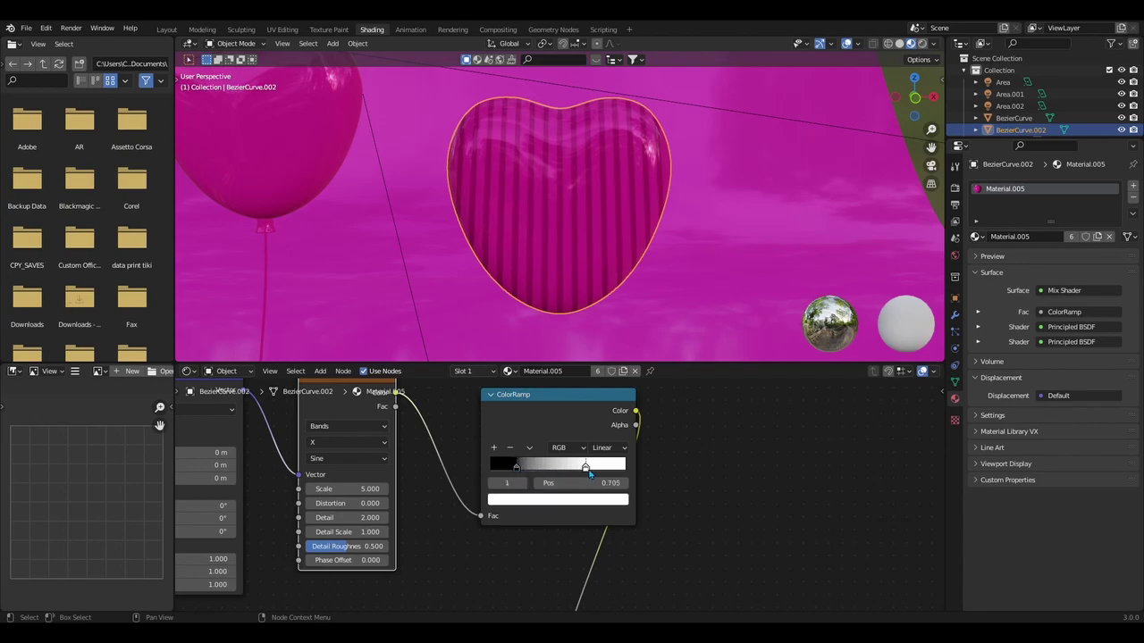
left_click_drag(519, 474, 573, 472)
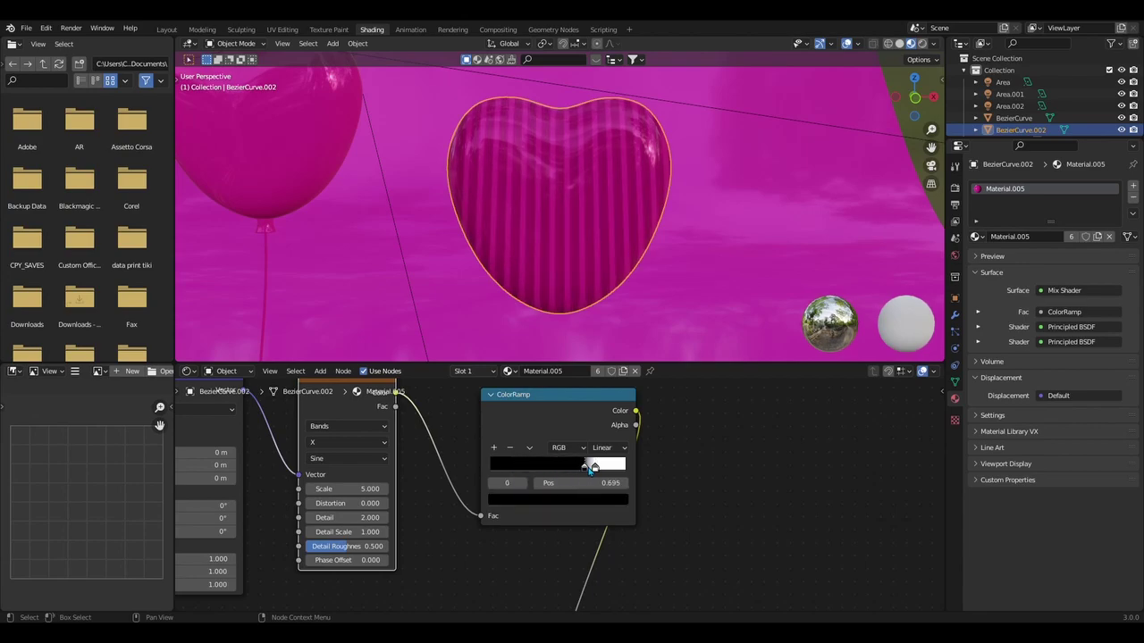
left_click(594, 471)
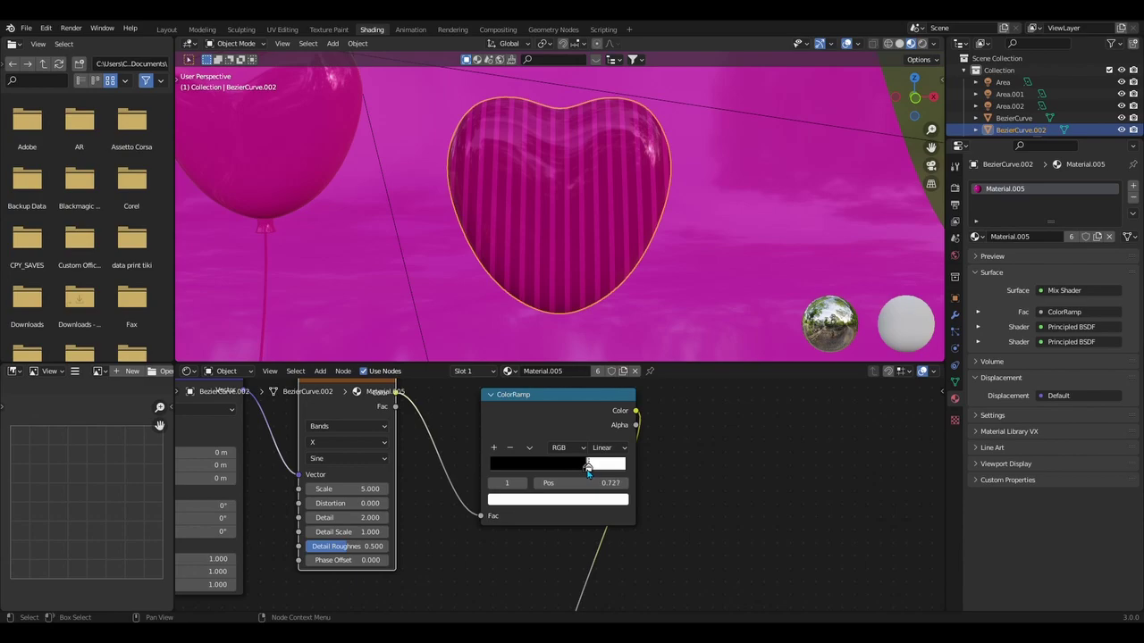
Step: Set the Wave Texture Scale to 2.7 and Detail to 11.8, then tilt the mapping rotation
middle_click_drag(462, 480, 511, 474)
left_click_drag(402, 482, 376, 482)
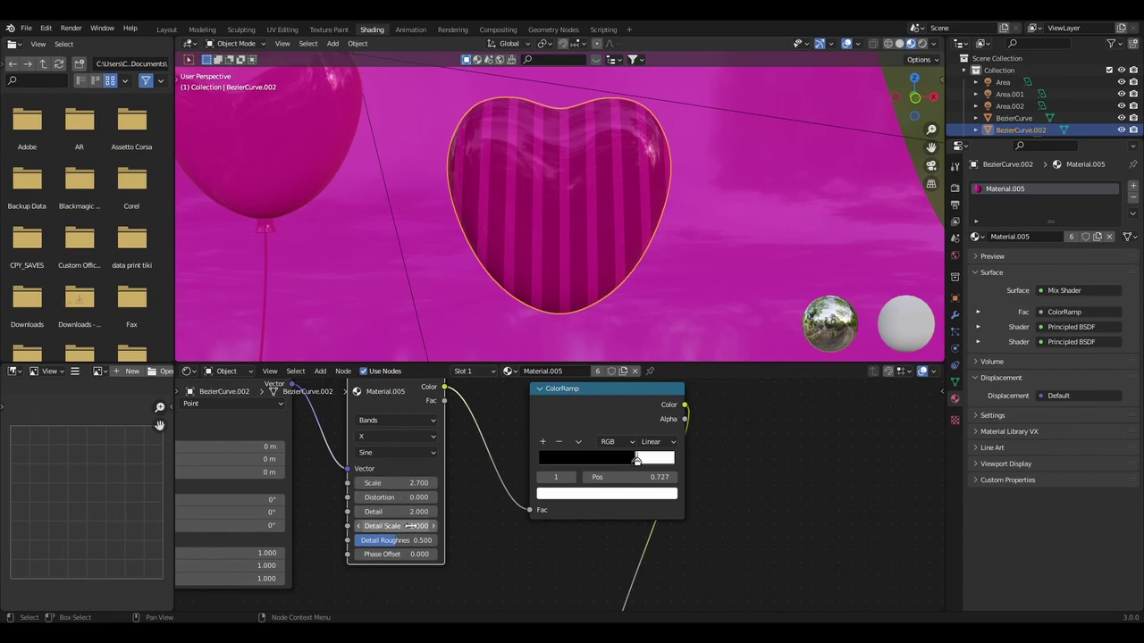
left_click_drag(398, 511, 429, 512)
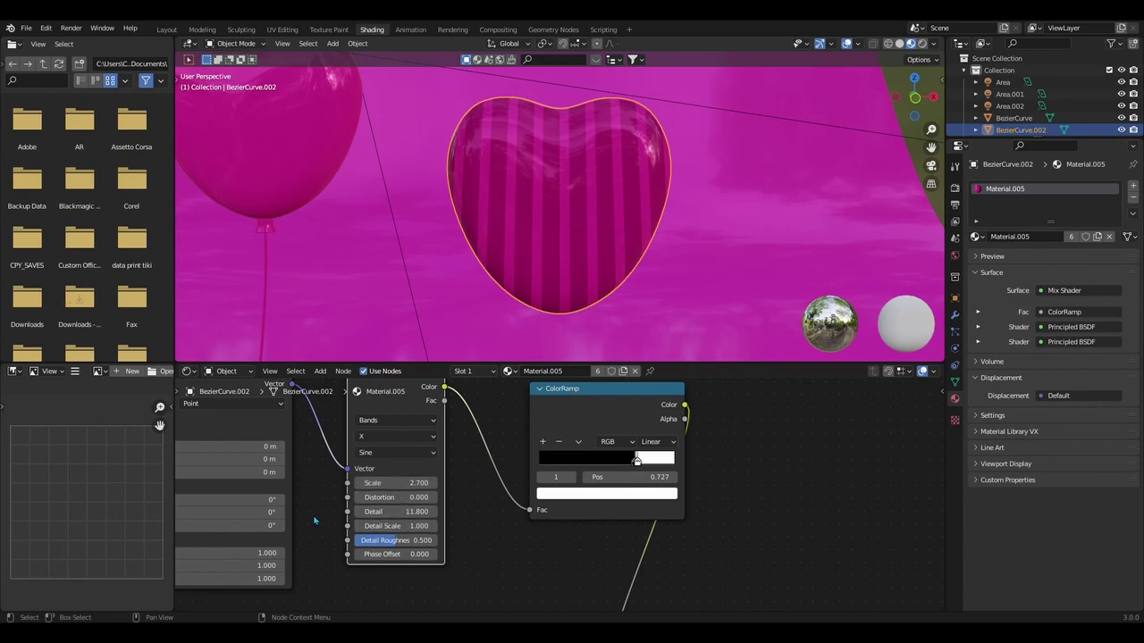
middle_click_drag(319, 522, 467, 509)
mouse_move(371, 489)
left_mouse_down()
mouse_move(394, 489)
mouse_move(386, 515)
mouse_move(347, 516)
left_mouse_up()
Step: Undo the X tilt and set the Mapping Z rotation to 45° for diagonal stripes
key("ctrl+z")
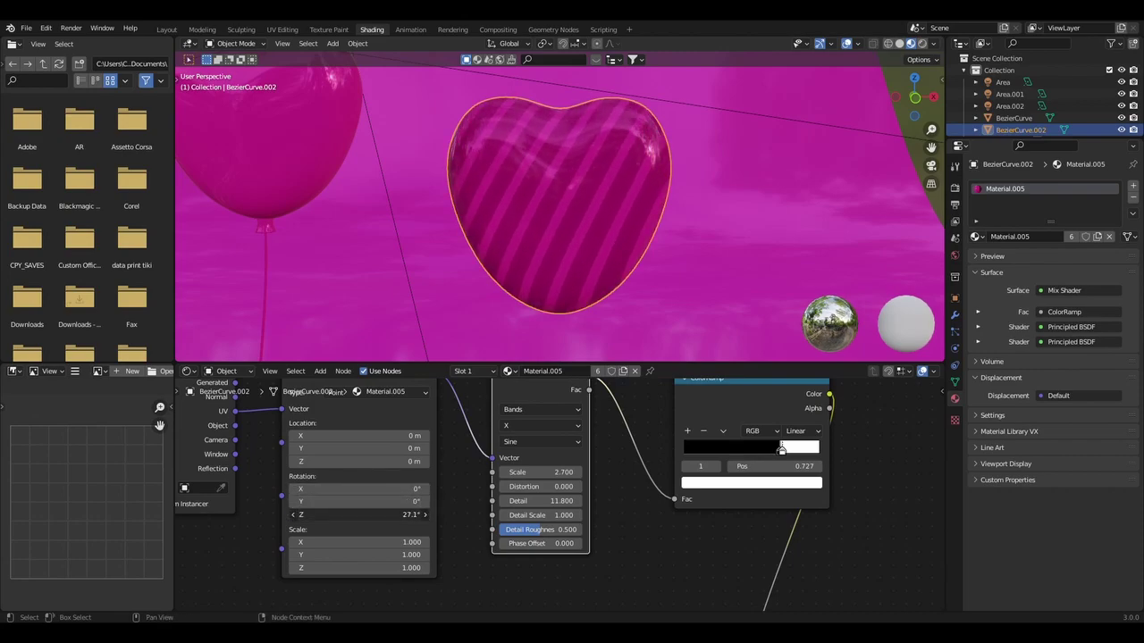
type("45")
key("Return")
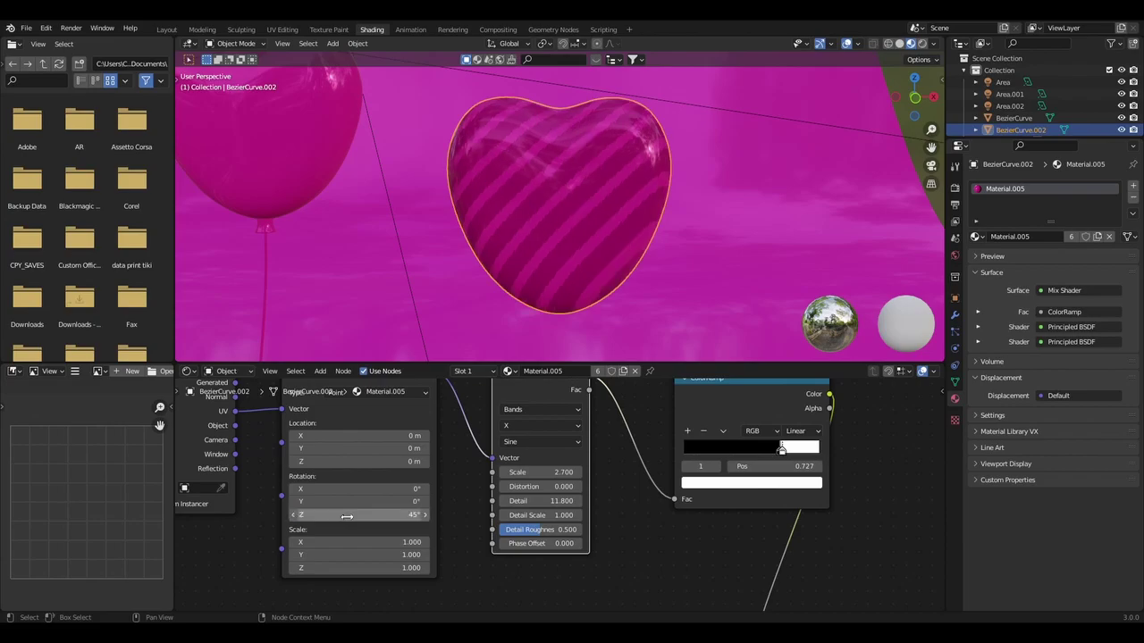
mouse_move(548, 236)
middle_mouse_down()
mouse_move(518, 247)
mouse_move(347, 239)
mouse_move(608, 239)
mouse_move(544, 224)
mouse_move(549, 258)
mouse_move(578, 261)
mouse_move(557, 260)
middle_mouse_up()
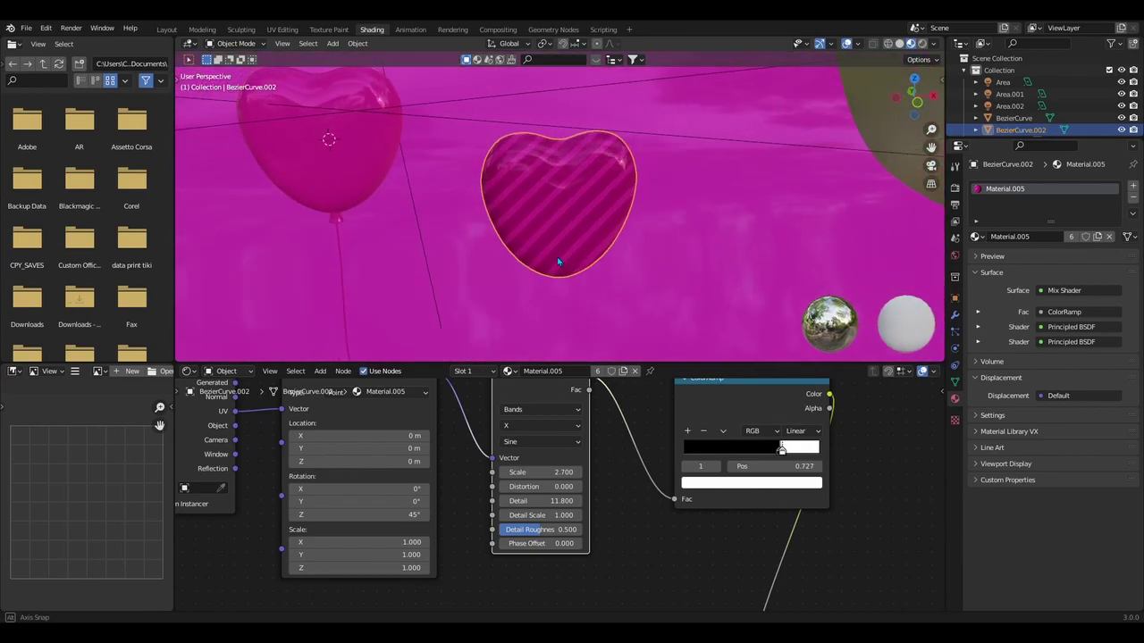
Step: In the Layout workspace, reposition the plain heart balloon
left_click(168, 29)
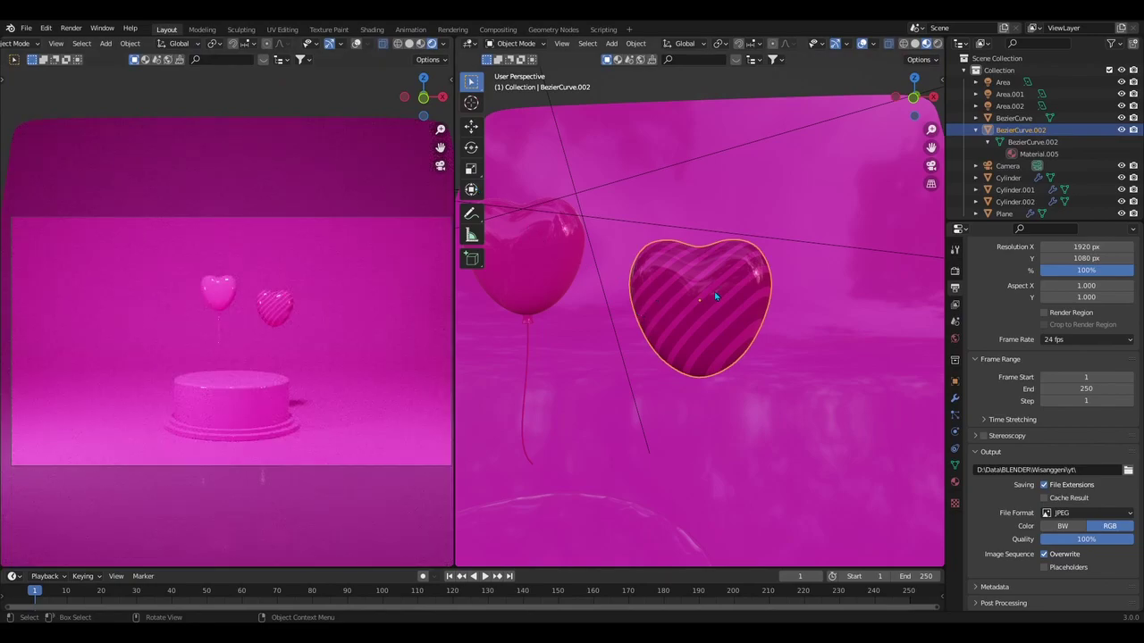
scroll(708, 303, "down", 3)
scroll(722, 297, "down", 2)
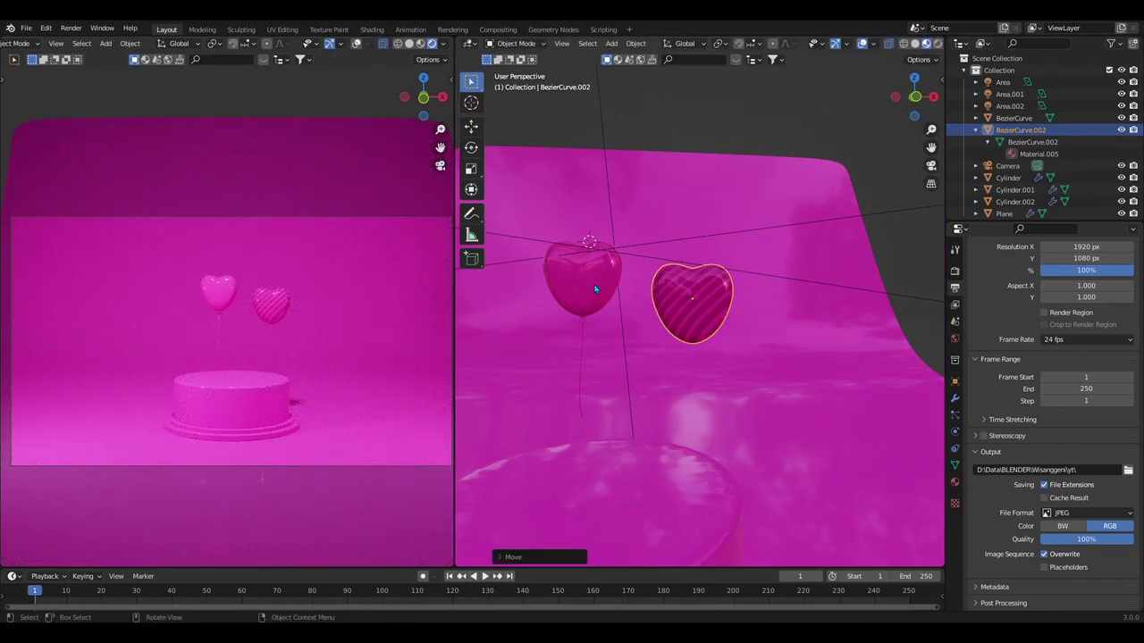
left_click(595, 289)
key("g")
left_click(617, 290)
Step: Rotate and enlarge the striped heart, then move it along Y
left_click(708, 314)
key("r")
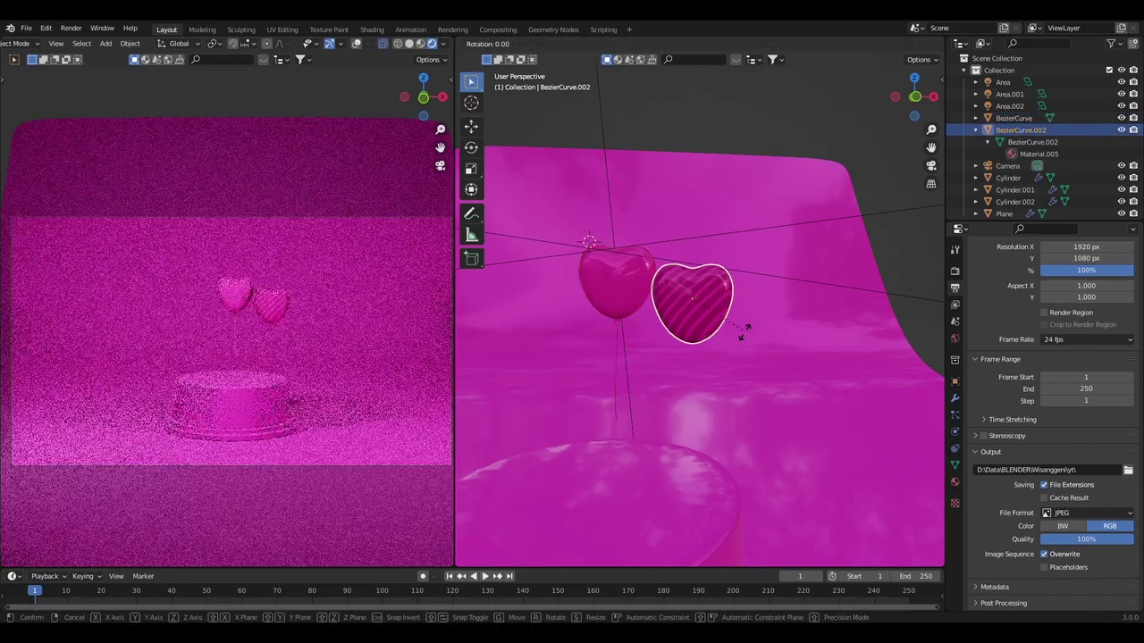
left_click(735, 350)
key("s")
left_click(764, 381)
middle_click_drag(751, 367, 777, 379)
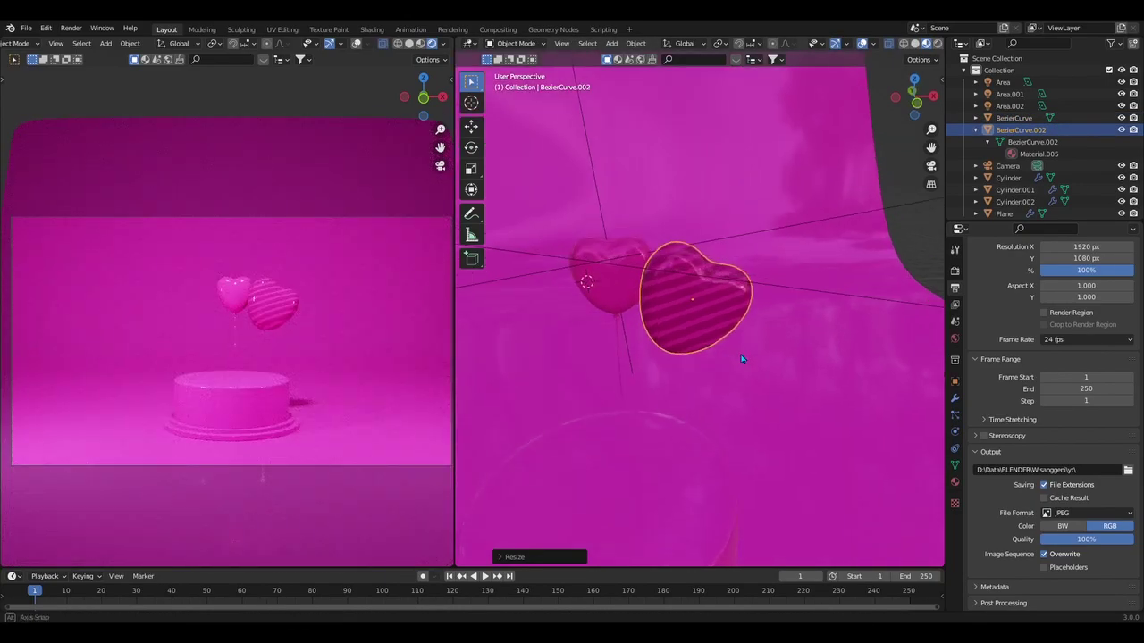
key("g")
key("y")
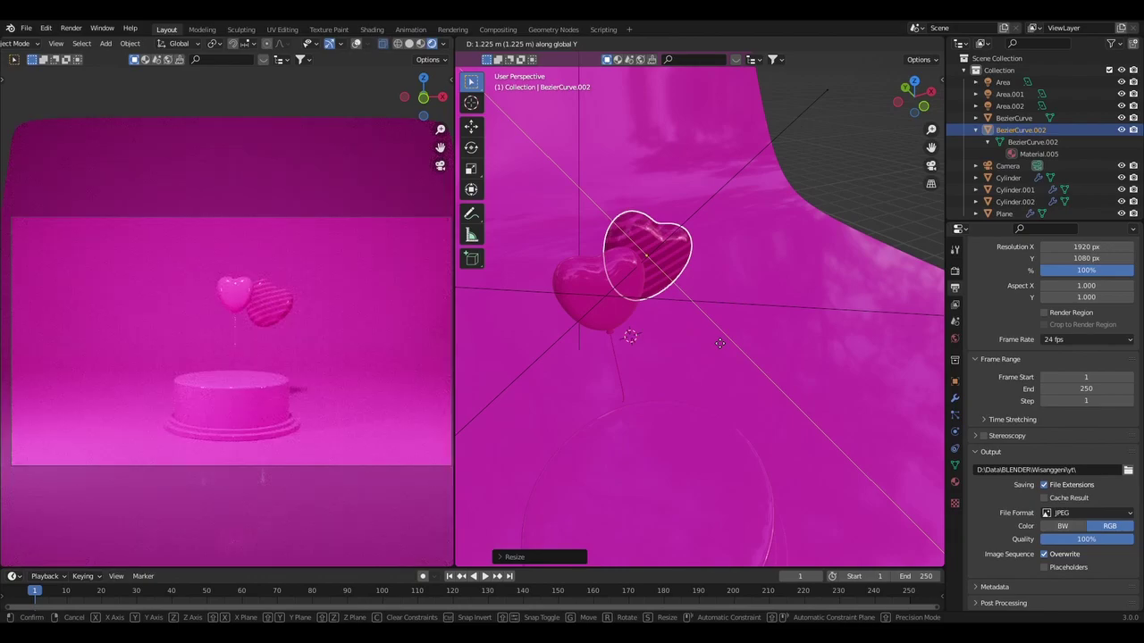
left_click(707, 337)
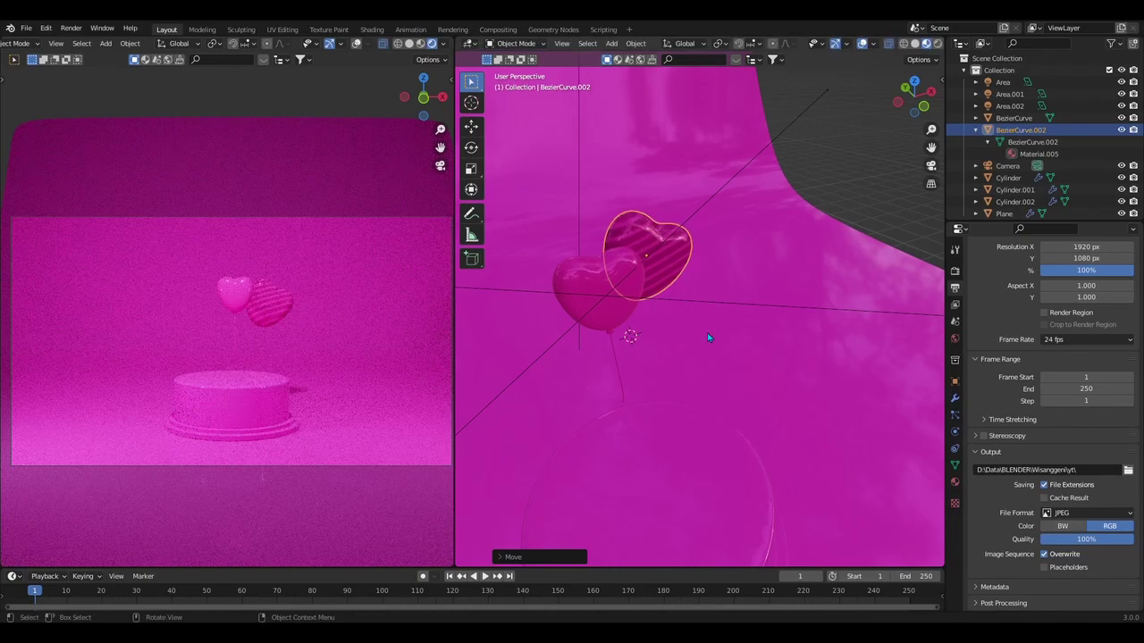
Step: Duplicate the striped heart and rotate the copy around Z
key("shift+d")
middle_click_drag(701, 331, 672, 317)
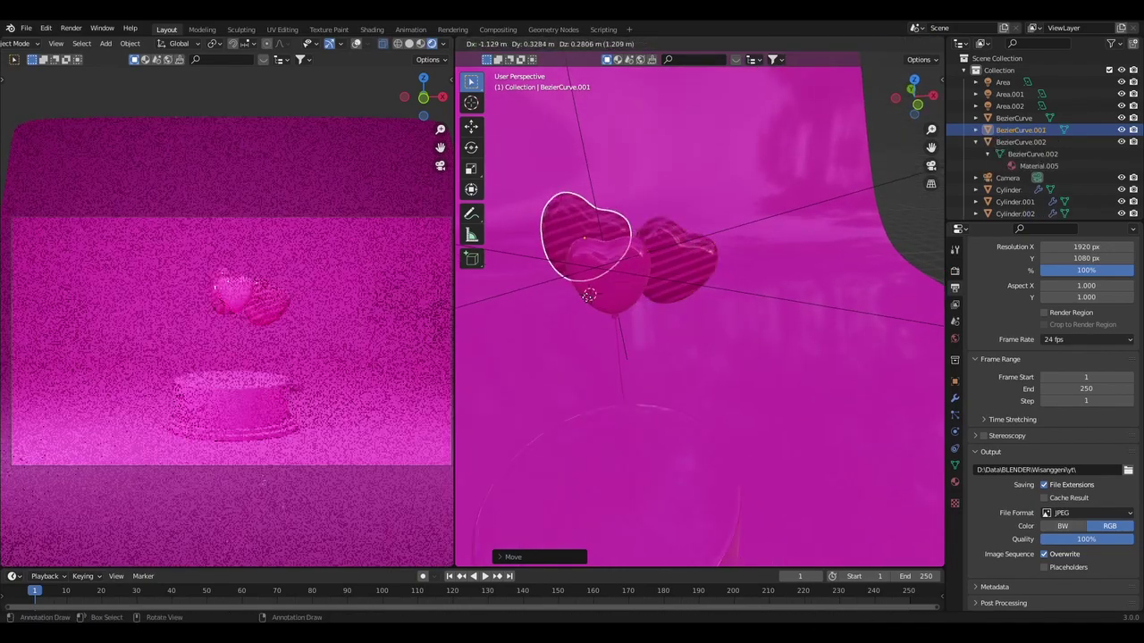
left_click(689, 235)
key("r")
key("z")
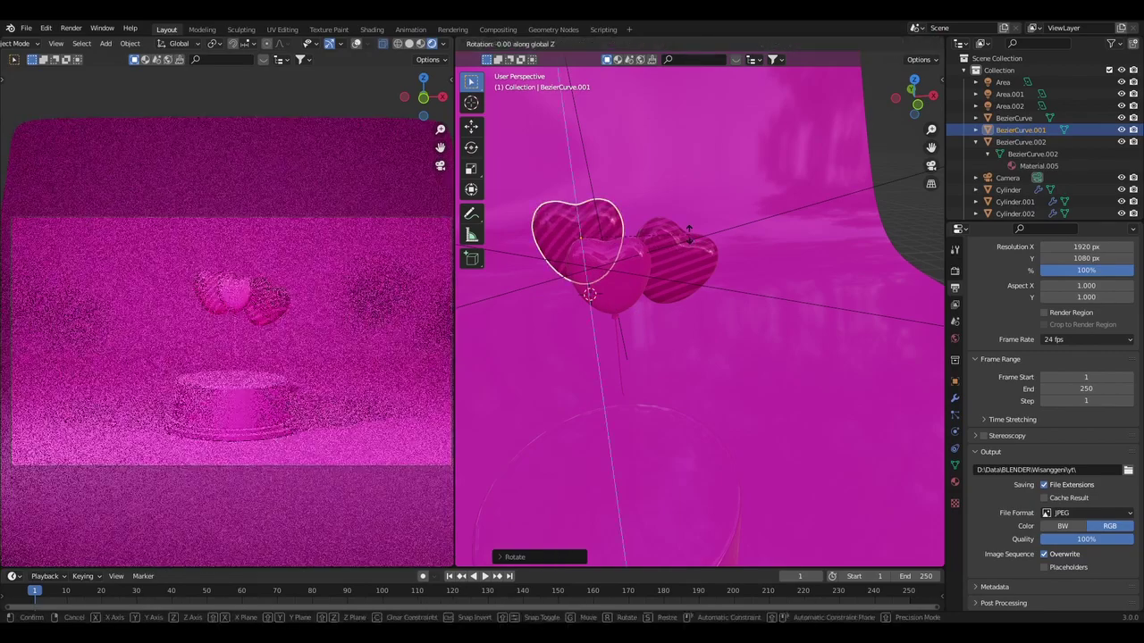
left_click(697, 239)
middle_click_drag(697, 240, 714, 251)
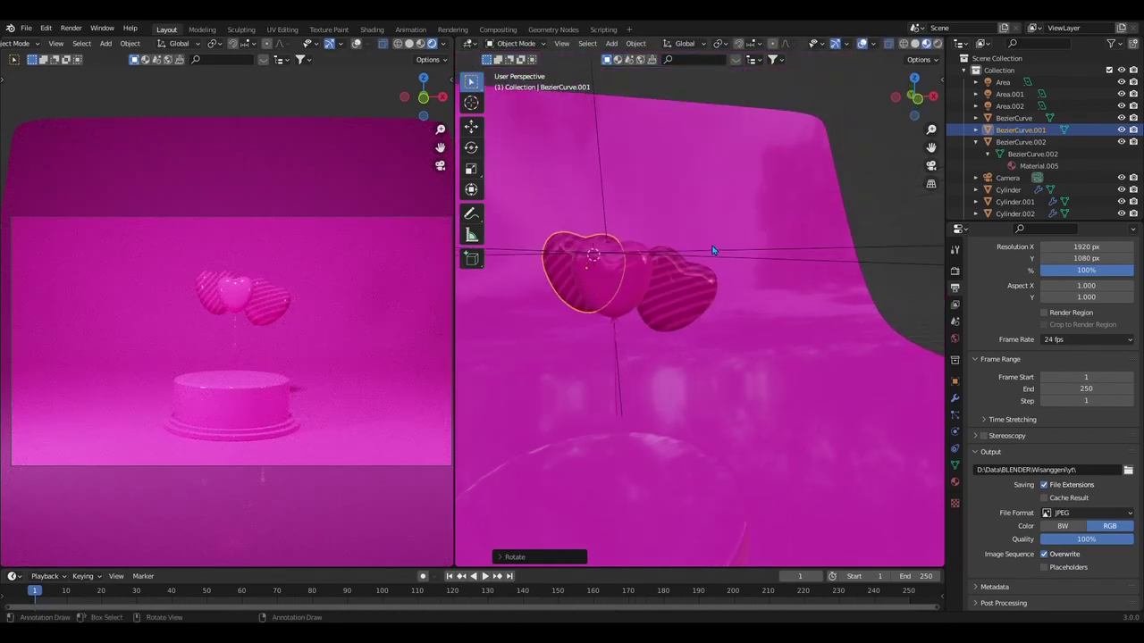
Step: Place the striped copy at the lower left of the cluster at a new angle
key("g")
left_click(500, 360)
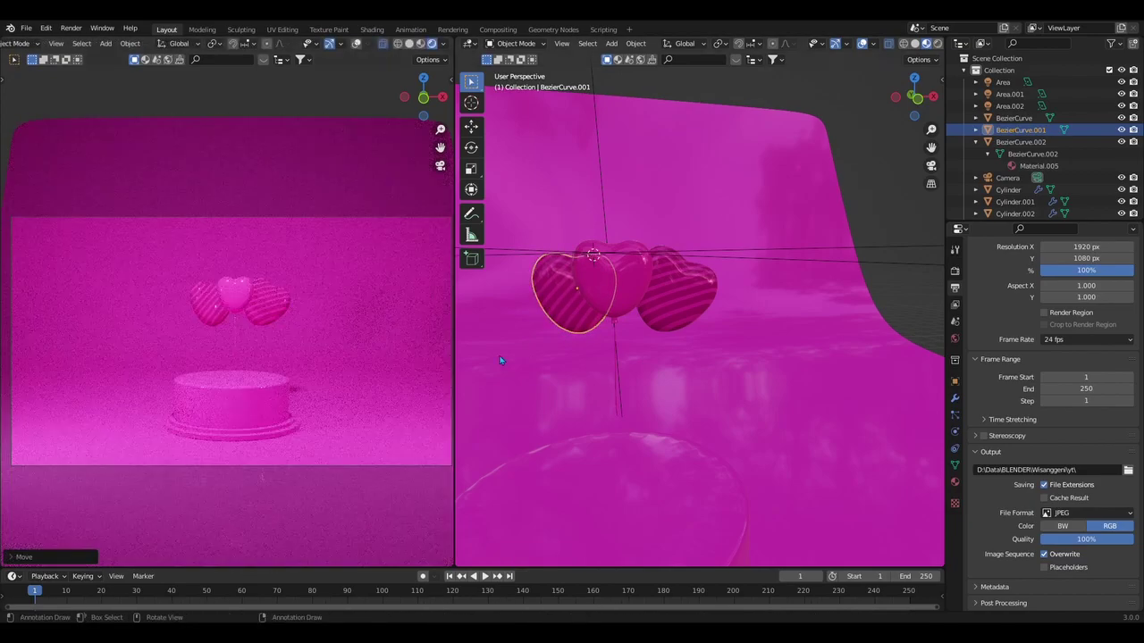
key("r")
left_click(585, 361)
middle_click_drag(585, 360, 718, 307)
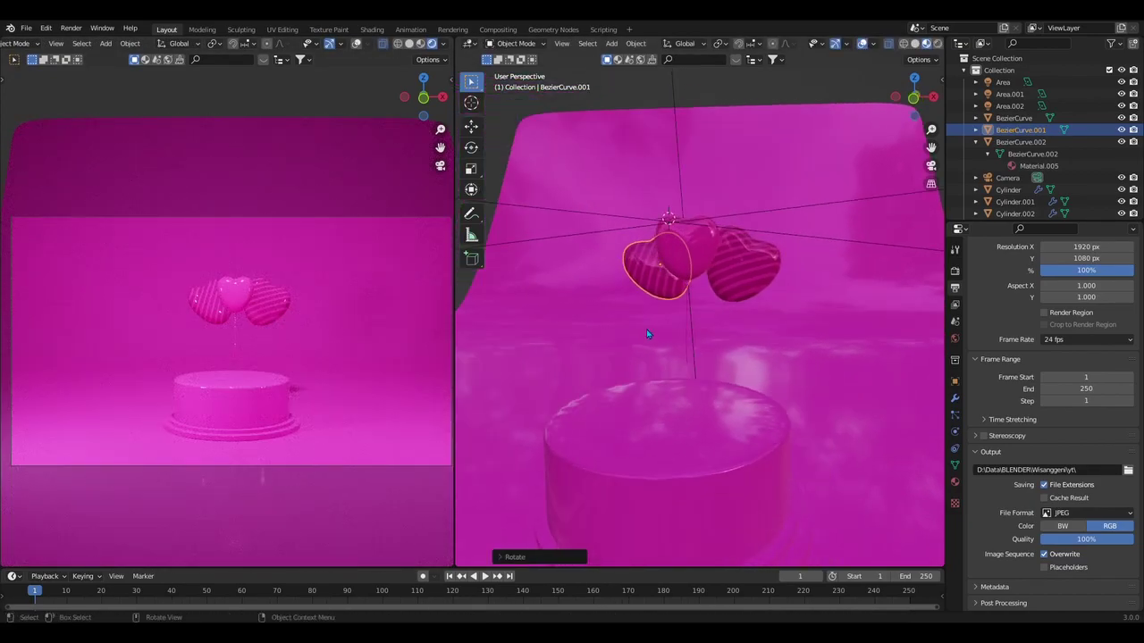
left_click(719, 304)
Step: Duplicate the plain heart, rotate it around Z, and position it along Y in the cluster
key("shift+d")
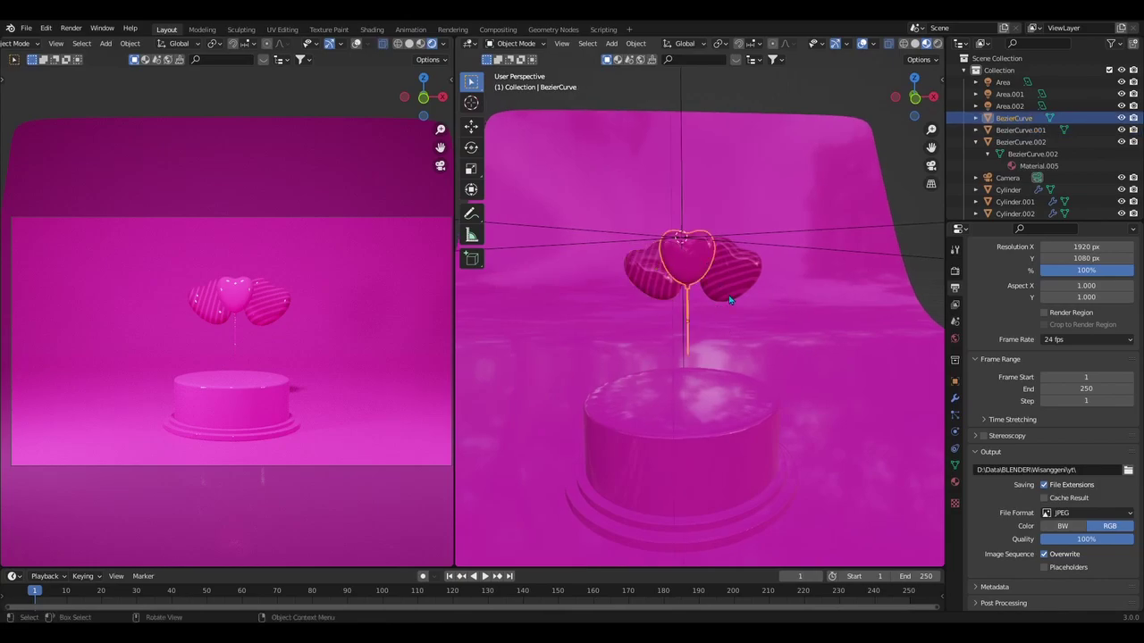
left_click(728, 296)
key("r")
key("z")
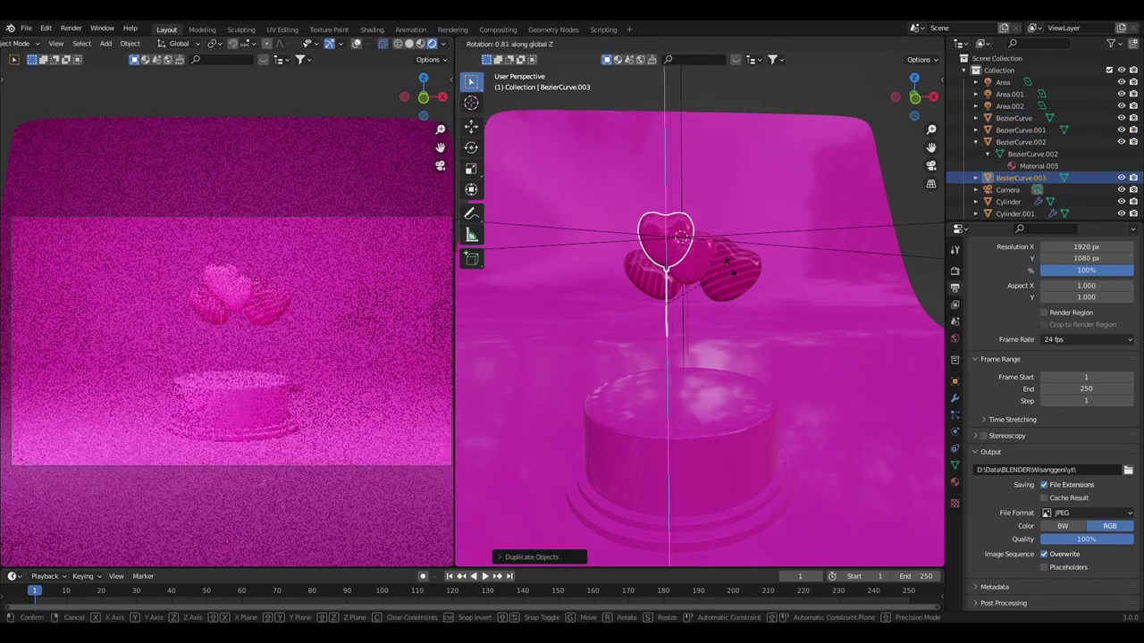
left_click(733, 249)
mouse_move(733, 248)
middle_mouse_down()
mouse_move(749, 302)
mouse_move(713, 297)
middle_mouse_up()
key("g")
key("y")
left_click(744, 298)
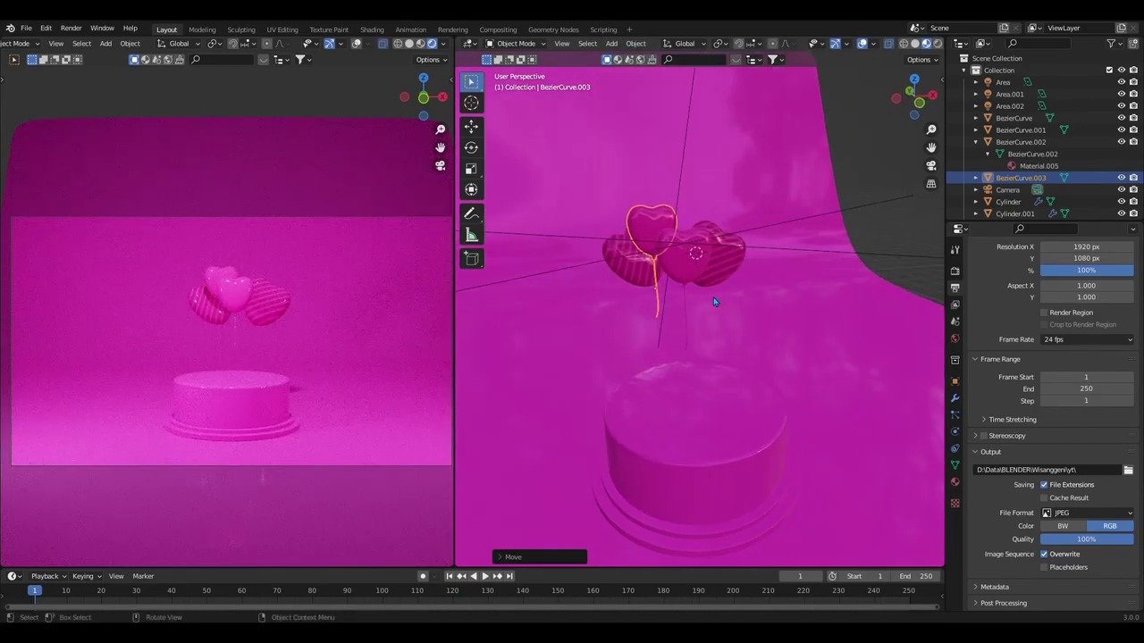
key("r")
left_click(349, 339)
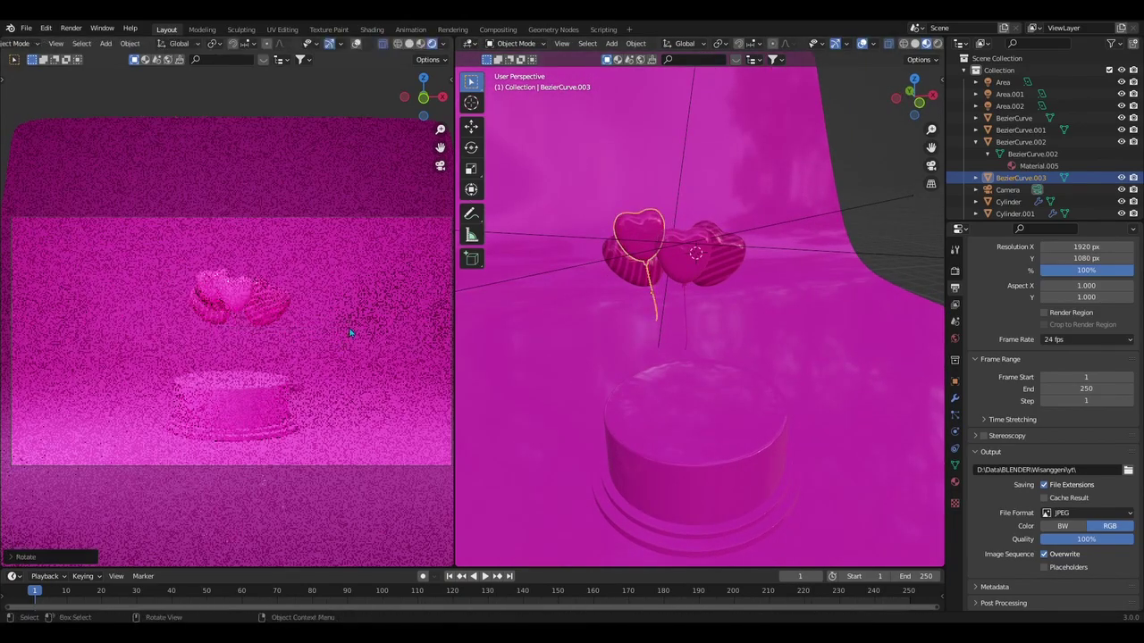
key("g")
left_click(360, 331)
Step: Add a second plain heart copy, rotate it, and nudge it into place along X at the cluster's right
key("shift+d")
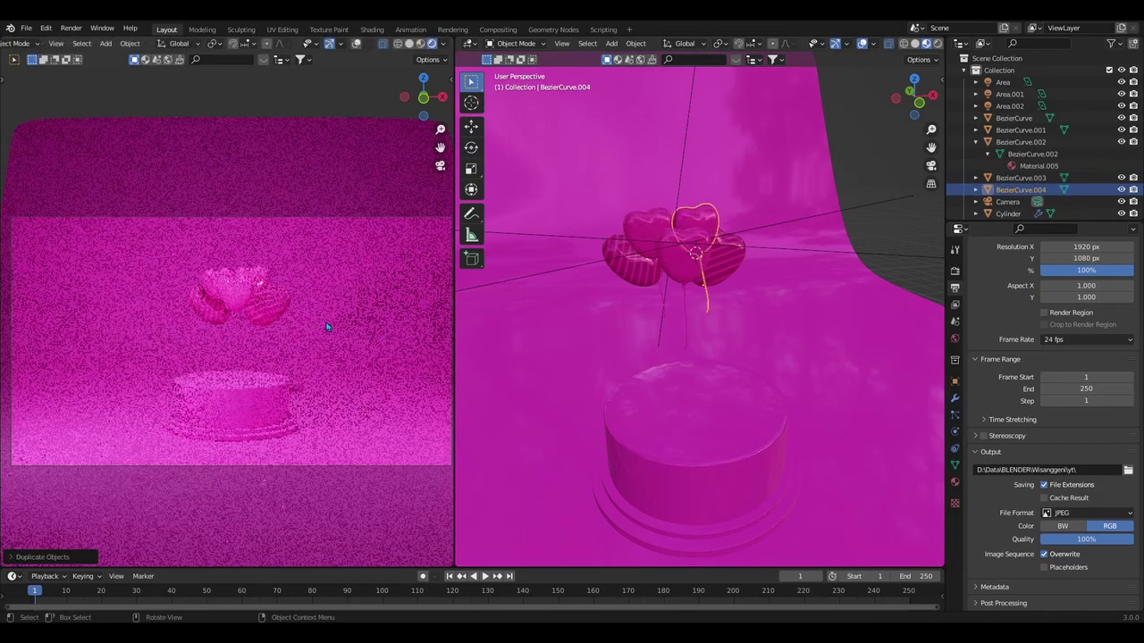
left_click(331, 324)
key("r")
left_click(319, 345)
key("g")
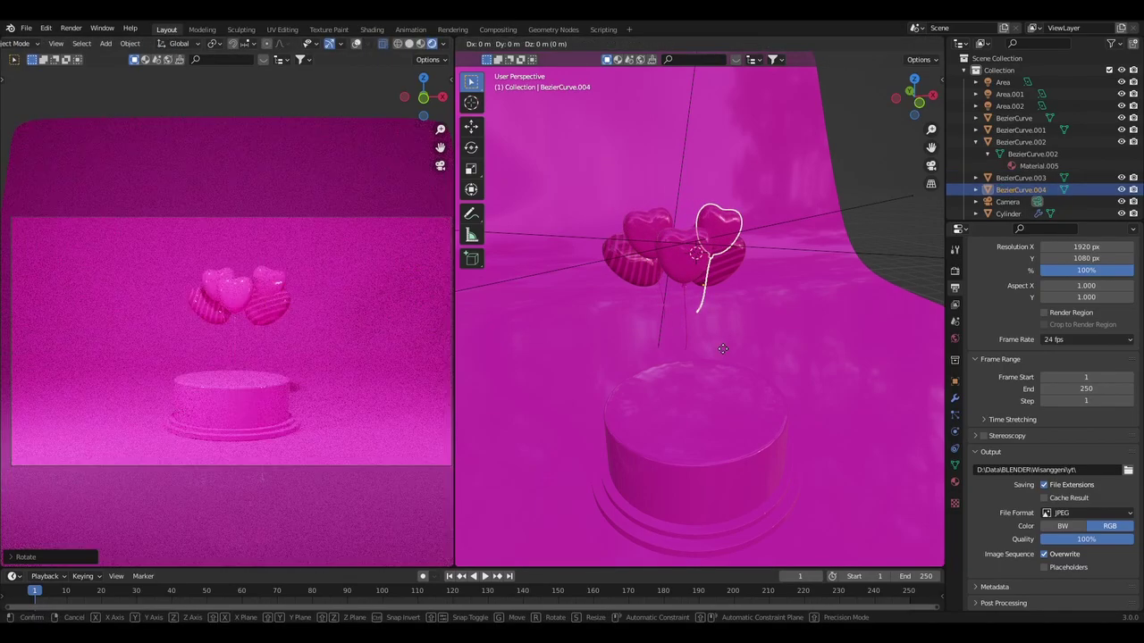
left_click(724, 354)
key("g")
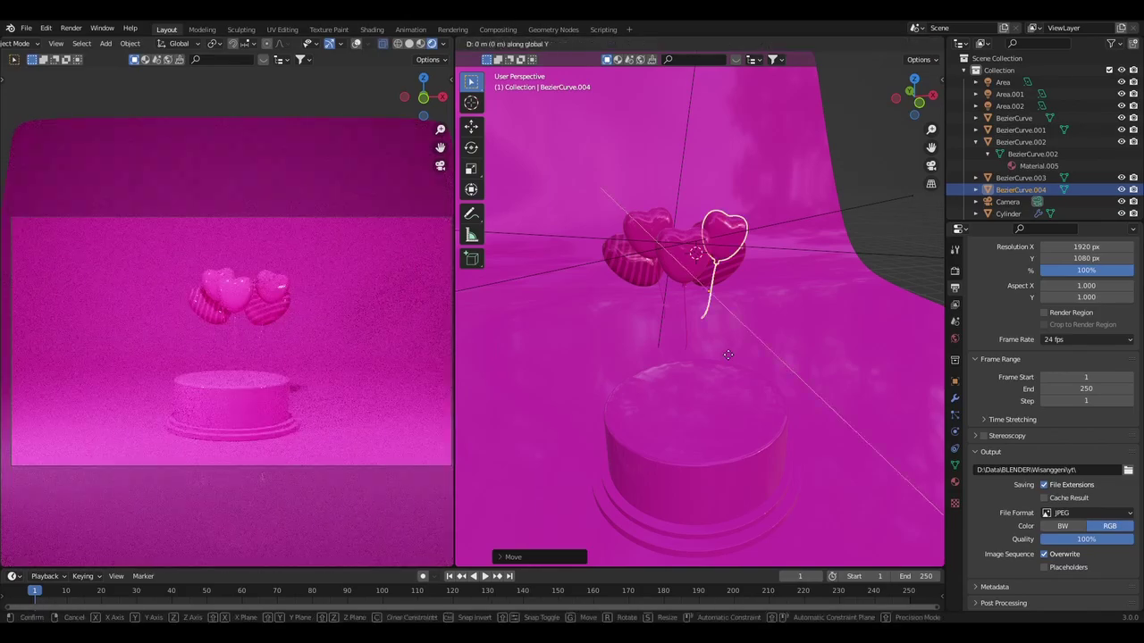
left_click(721, 358)
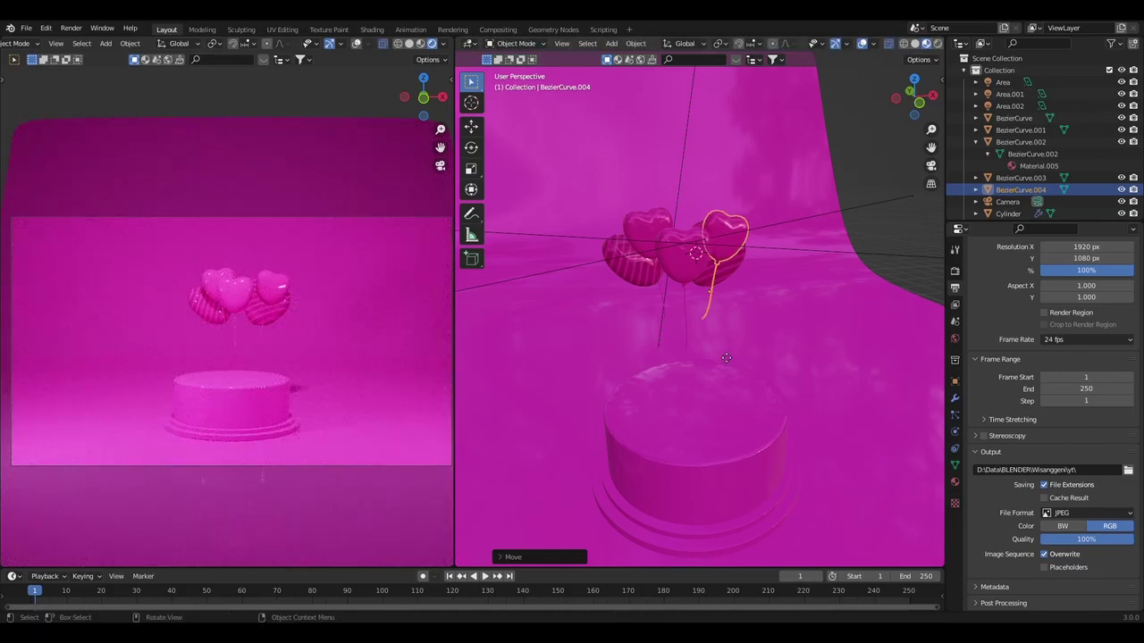
key("g")
left_click(723, 358)
key("g")
key("x")
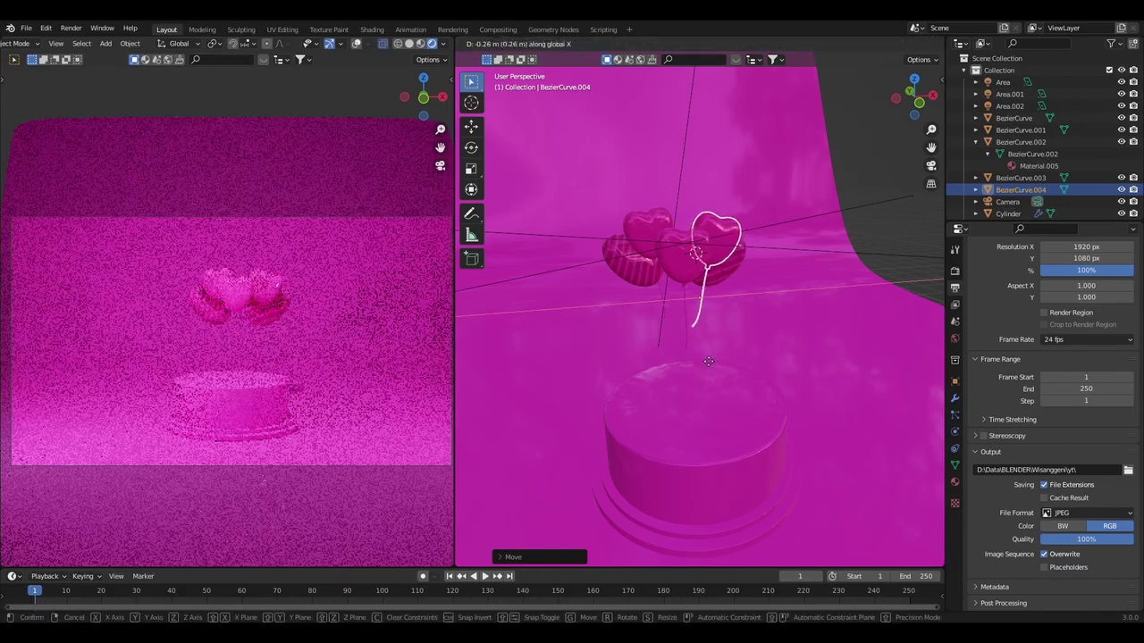
left_click(700, 361)
mouse_move(698, 359)
middle_mouse_down()
mouse_move(799, 363)
mouse_move(680, 363)
middle_mouse_up()
Step: Zoom the camera viewport so the balloons and cake fill the view
scroll(295, 412, "up", 2)
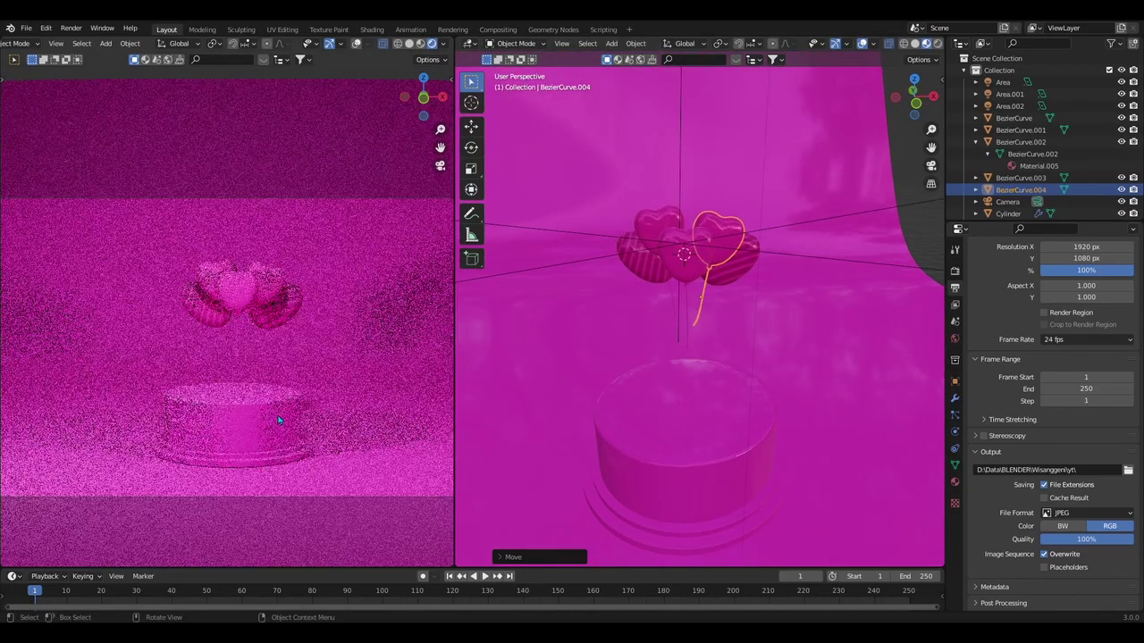
scroll(242, 396, "up", 2)
scroll(268, 381, "up", 1)
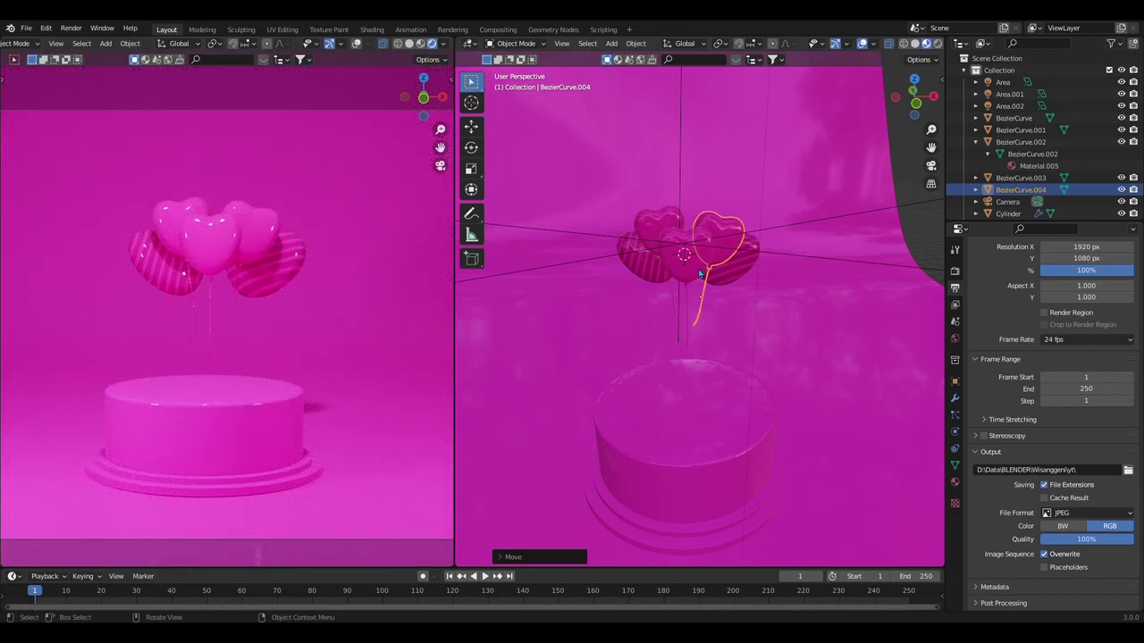
middle_click_drag(704, 300, 699, 292)
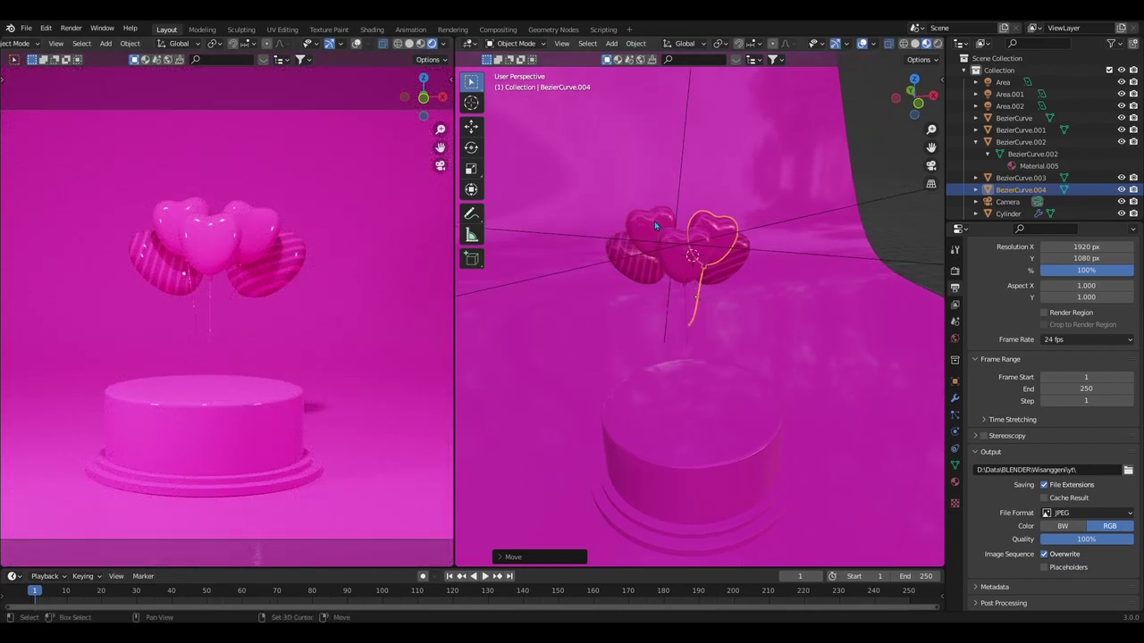
Step: Shift-select all the plain and striped heart balloons together
left_click(654, 221, "shift")
left_click(678, 268, "shift")
left_click(706, 239, "shift")
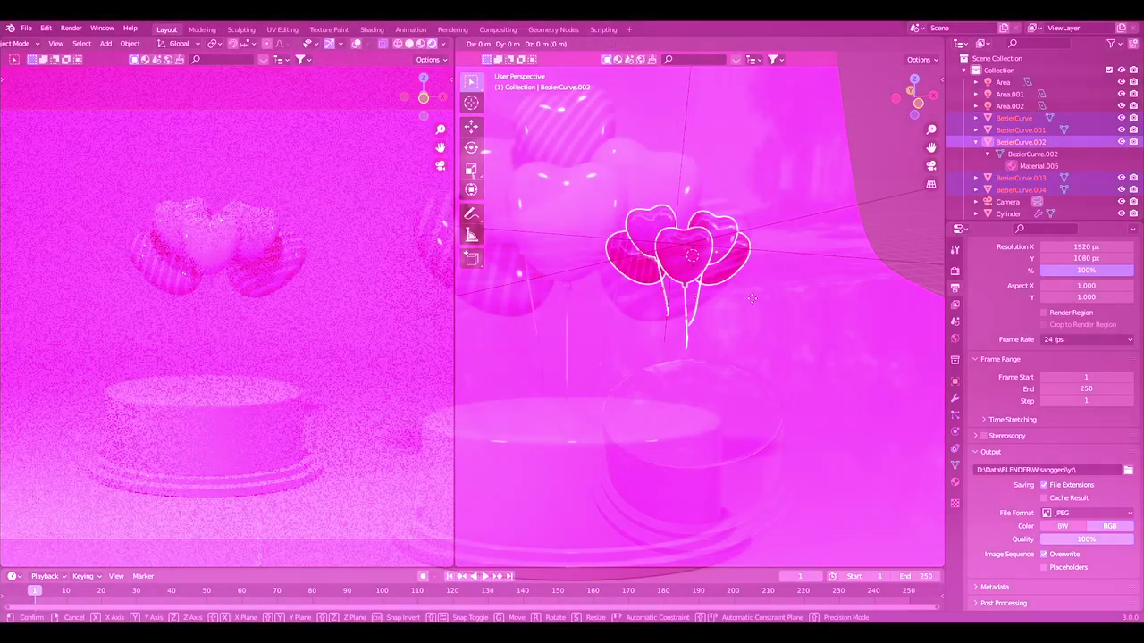